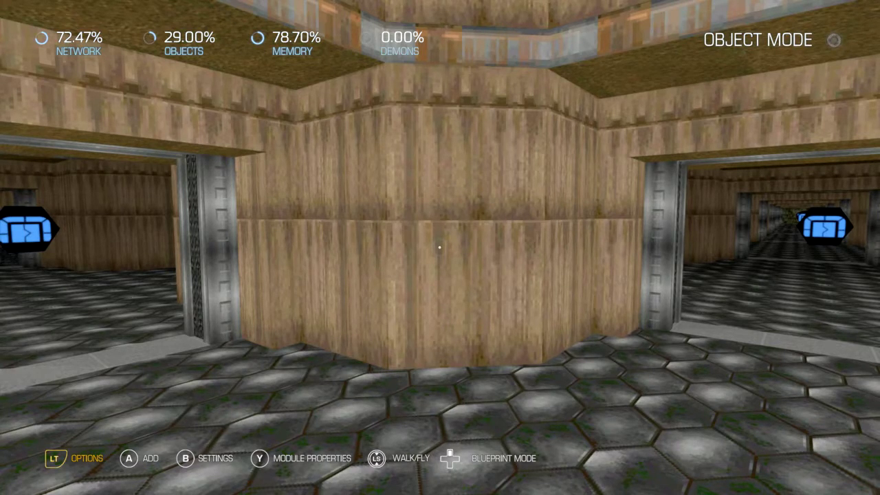
- Switch to blueprint mode and show the Arena category of modules to add
key(Up)
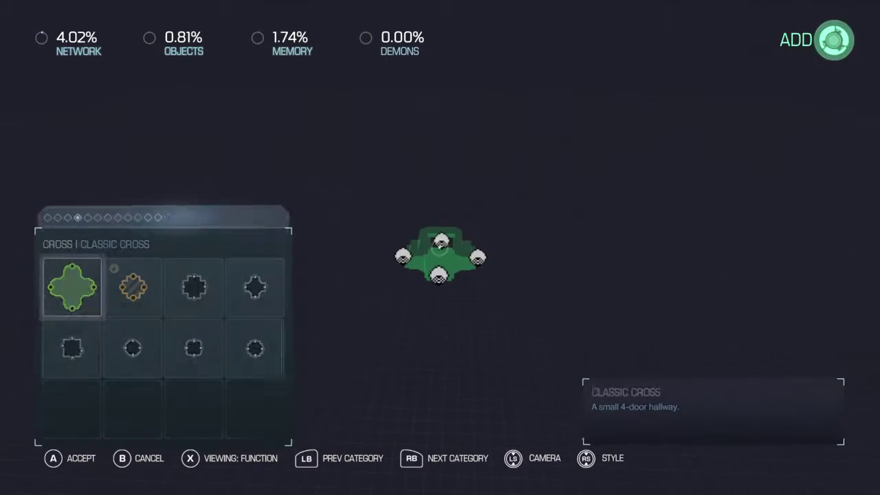
key(q)
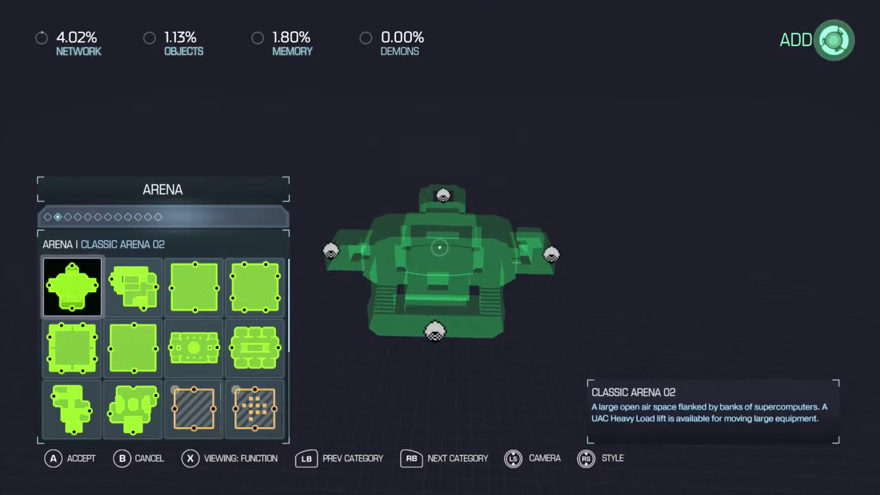
key(Right)
key(Left)
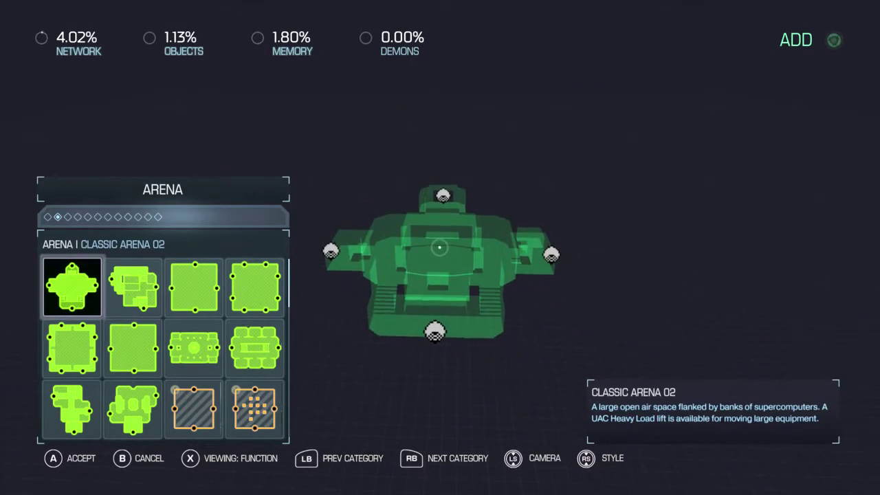
- Examine the Arena modules, including Classic Refining Chamber, Classic Prison and Classic Sludgeroom
key(Down)
key(Right)
key(Right)
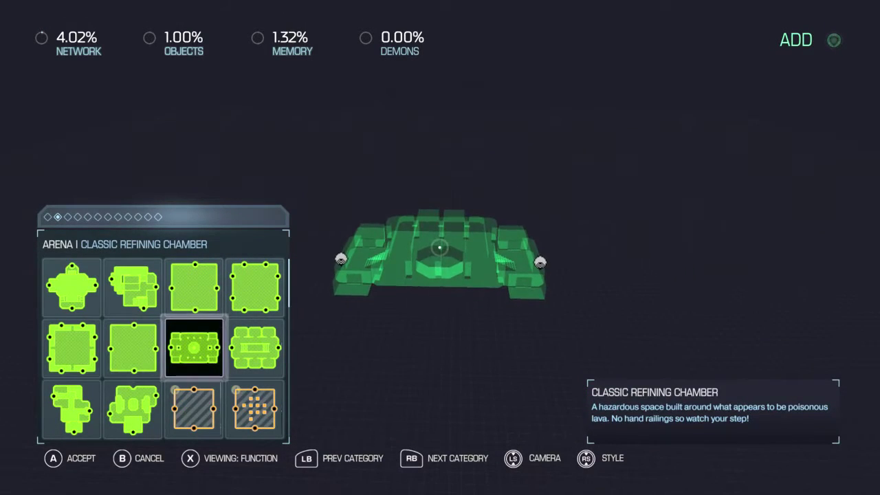
key(Right)
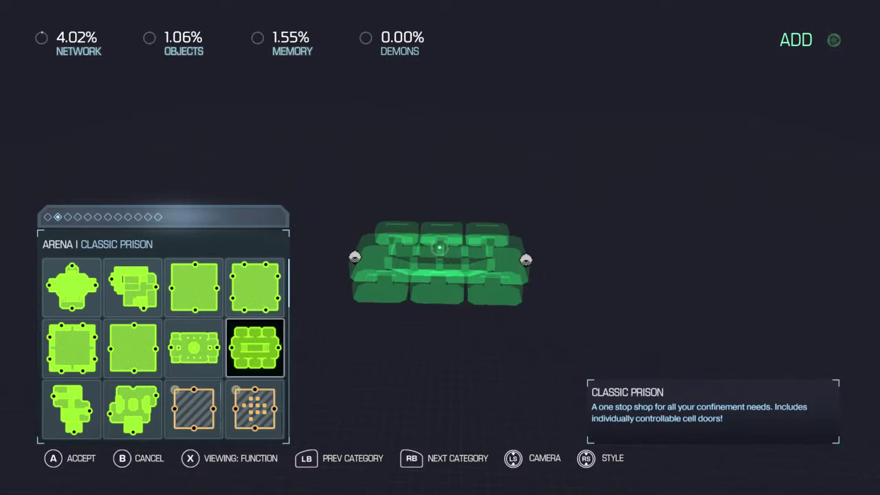
key(Left)
key(Left)
key(Down)
key(Left)
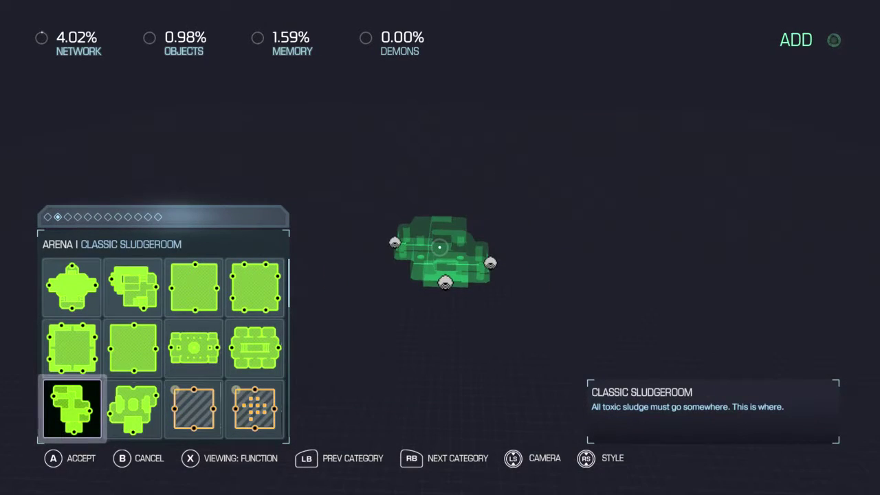
- Add the Classic Arena 02 module to the empty map and enter it in object mode
key(Up)
key(Up)
key(Return)
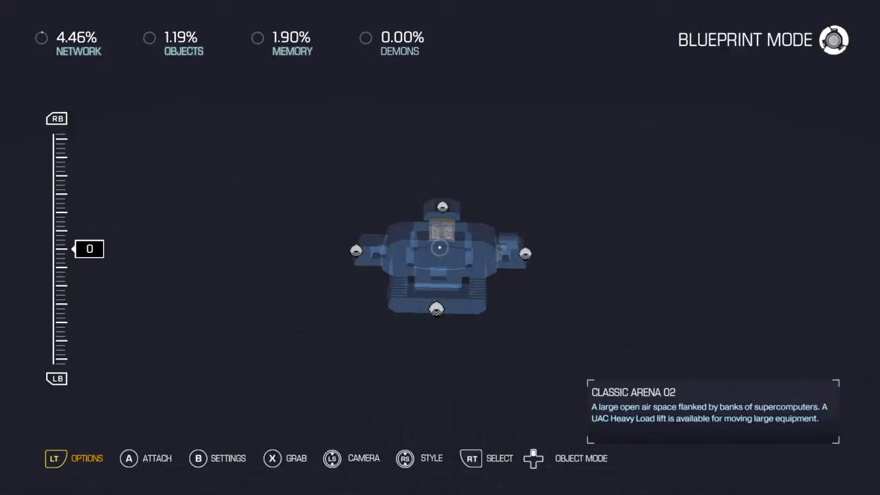
key(Up)
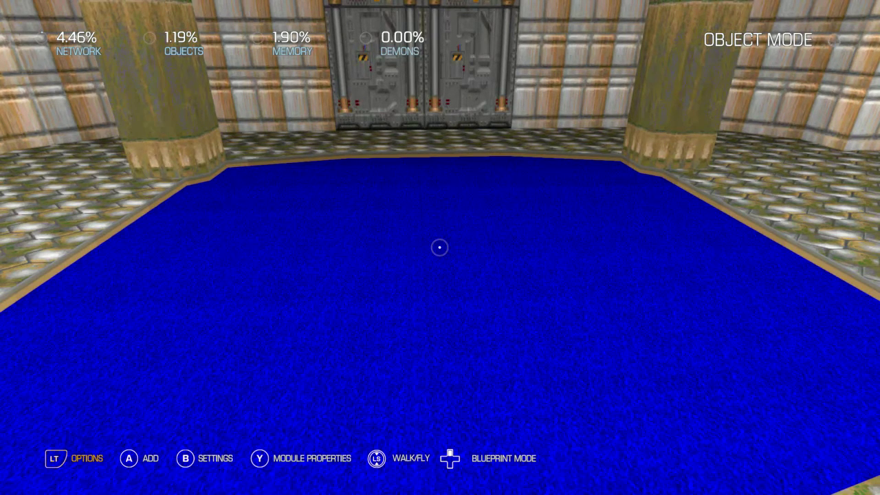
- Place an Item Spawn Settings object above the blue floor in front of the metal doors
key(a)
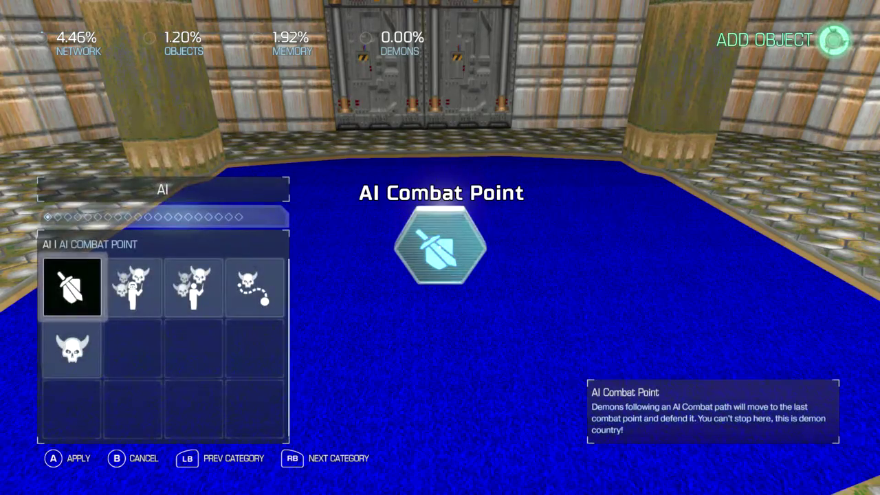
key(b)
key(a)
key(LB)
key(LB)
key(LB)
key(LB)
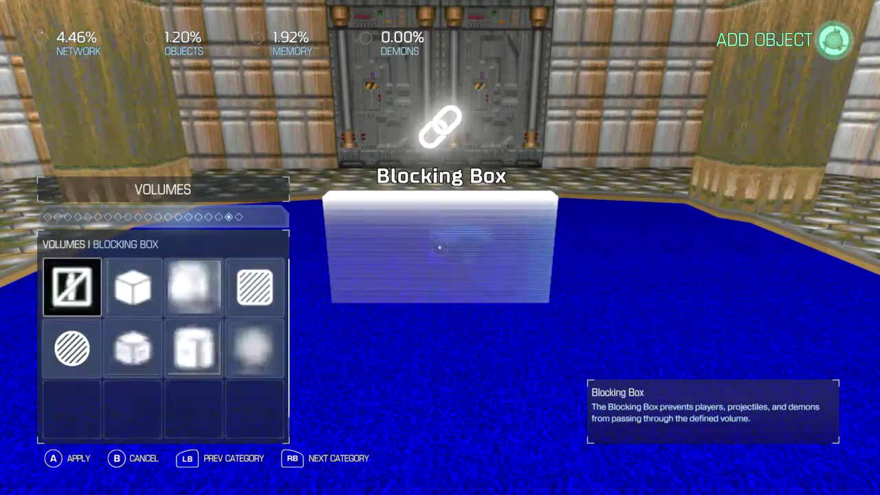
key(Right)
key(Right)
key(Down)
key(a)
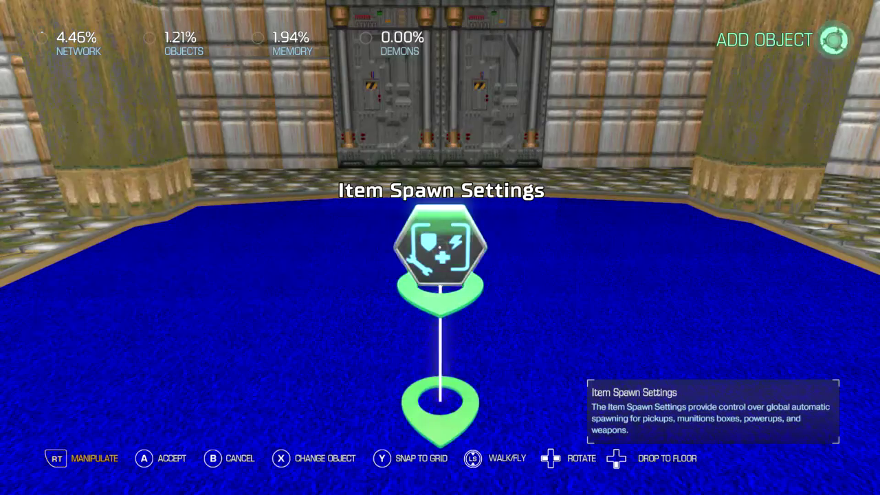
key(a)
- Show the logic options of the Item Spawn Settings object, leave them and delete the object
key(RT)
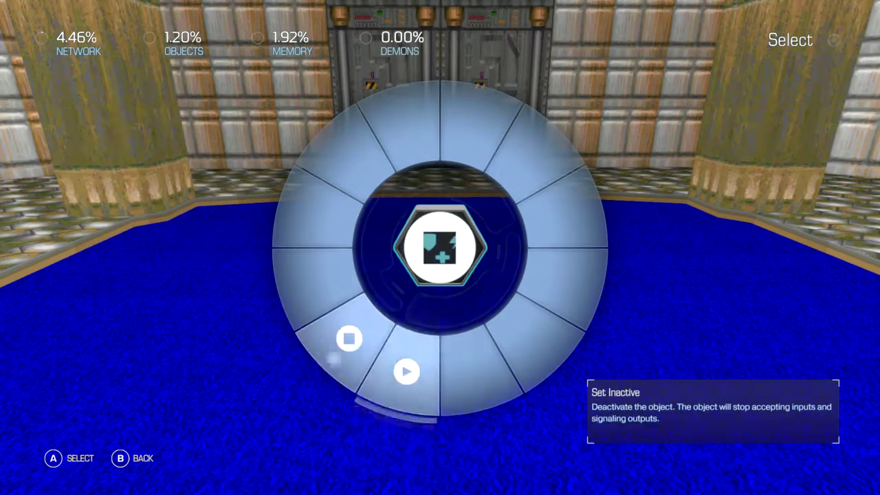
key(b)
key(Delete)
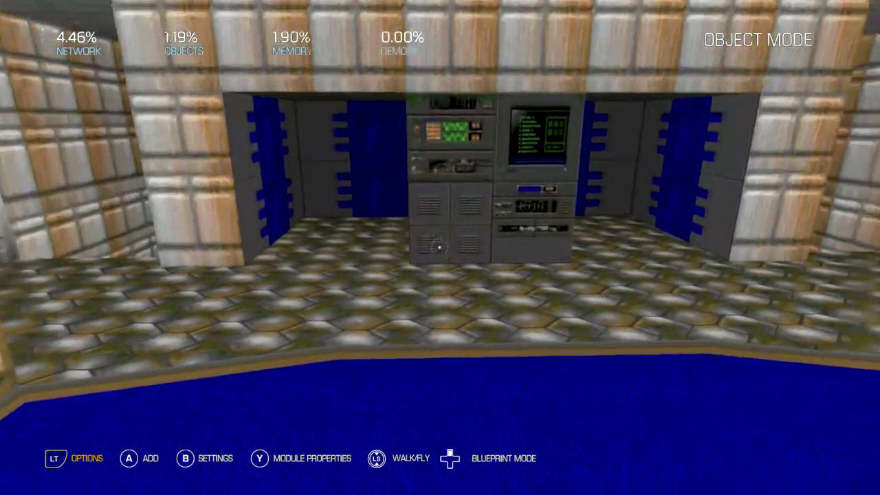
- Choose Custom Event from the Variables category as the object to add
key(a)
key(LB)
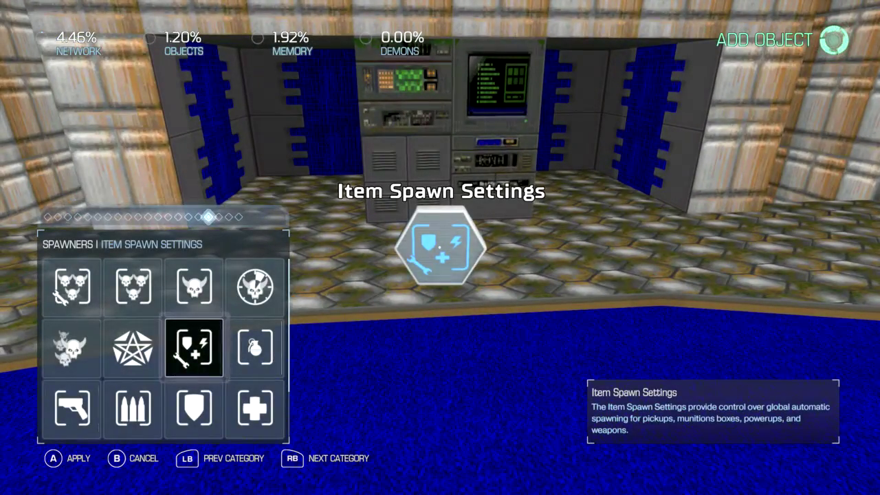
key(LB)
key(LB)
key(LB)
key(RB)
key(RB)
key(RB)
key(RB)
key(RB)
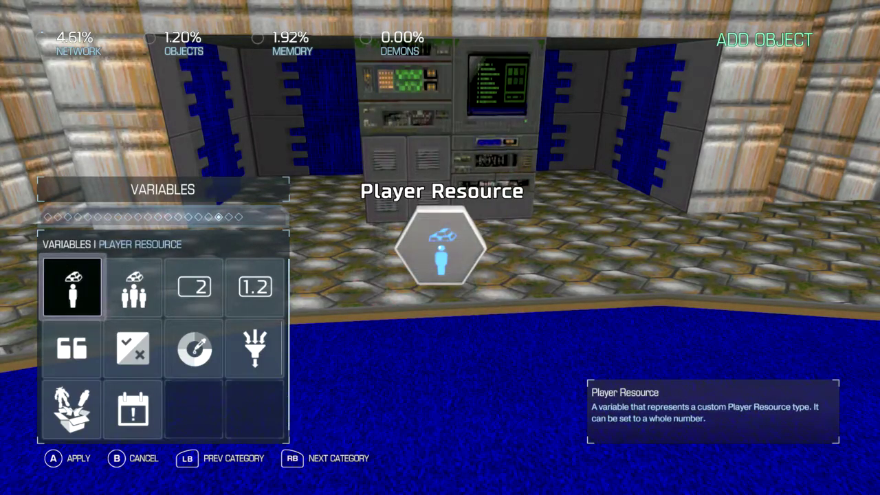
key(Right)
key(Down)
key(Down)
key(a)
- Place the Custom Event in front of the computer bank as a newly added event
key(a)
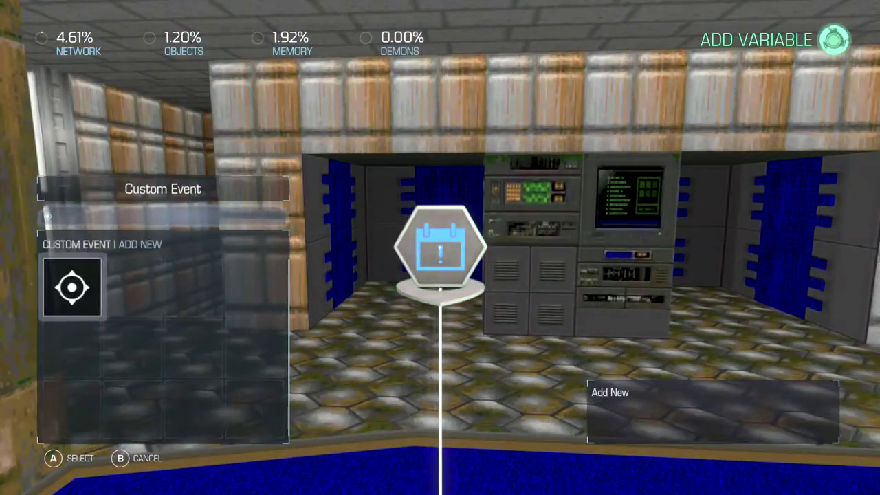
key(Return)
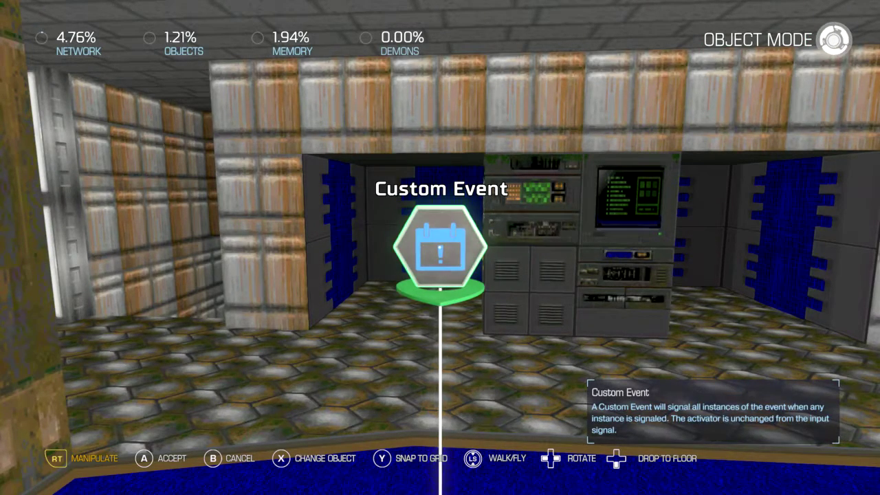
key(a)
key(RT)
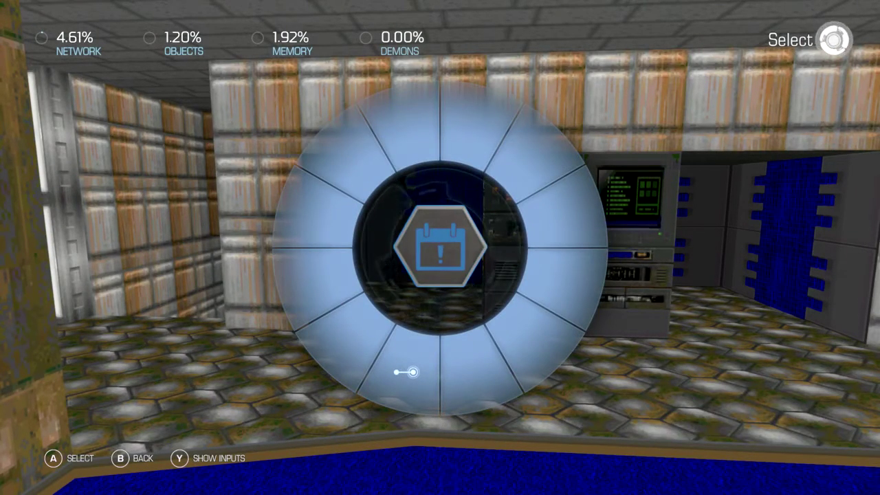
key(b)
- Open the icon choices in the Custom Event's properties and look through them as far as the DOOM logo
key(y)
key(Down)
key(x)
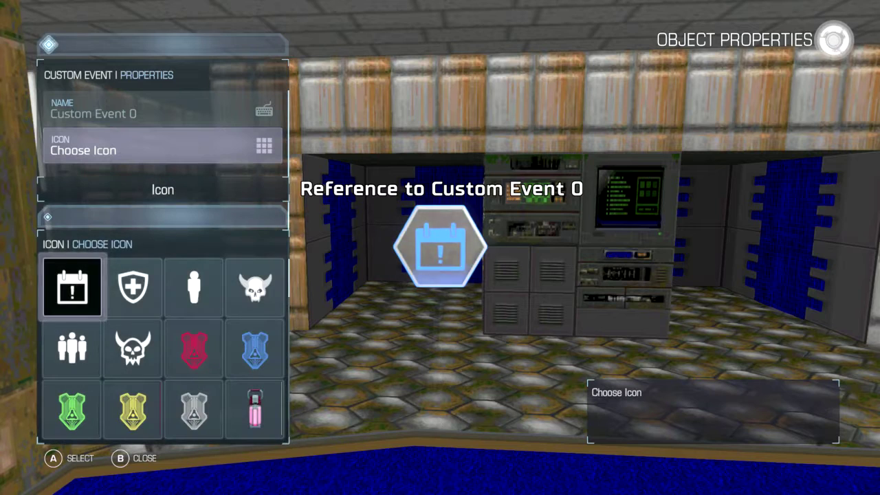
key(Right)
key(Right)
key(Down)
key(Down)
key(Down)
key(Down)
key(Down)
key(Down)
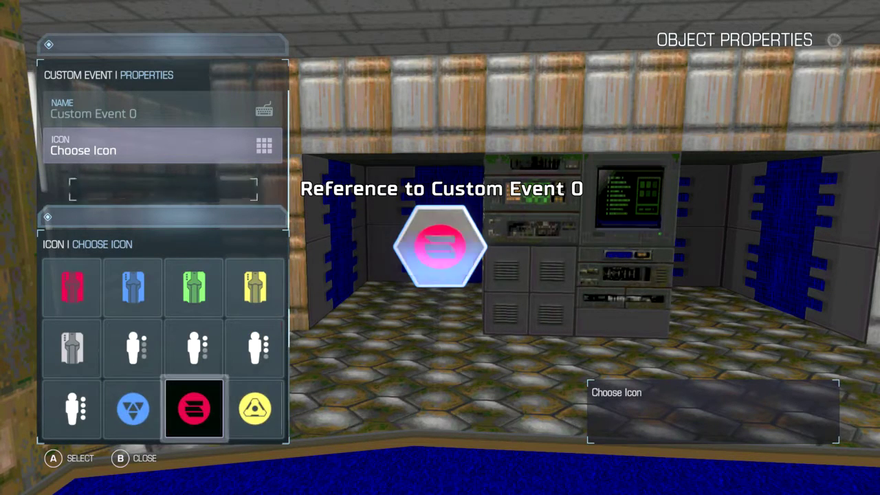
key(Left)
key(Left)
key(Down)
key(Down)
key(Up)
key(Right)
key(Right)
key(Right)
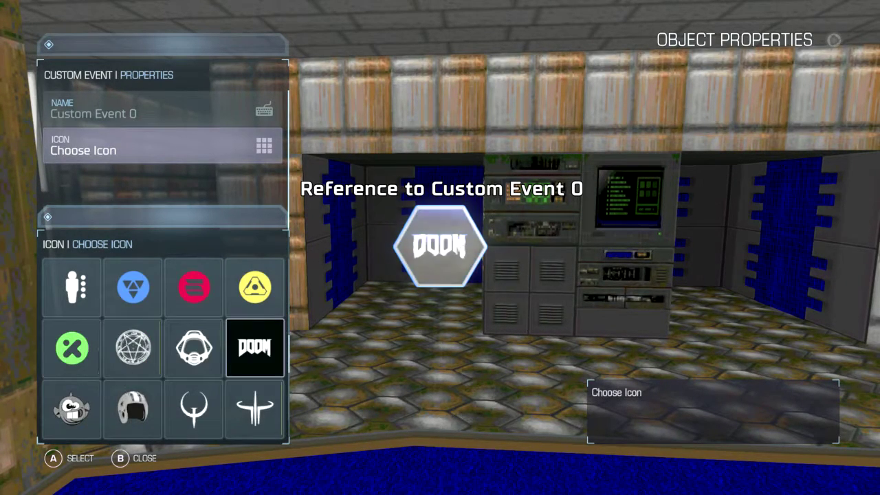
- Look through the remaining Custom Event icons to the end of the list
key(Down)
key(Down)
key(Down)
key(Down)
key(Up)
key(Up)
key(Left)
key(Down)
key(Right)
key(Left)
key(Left)
key(Left)
key(Down)
key(Down)
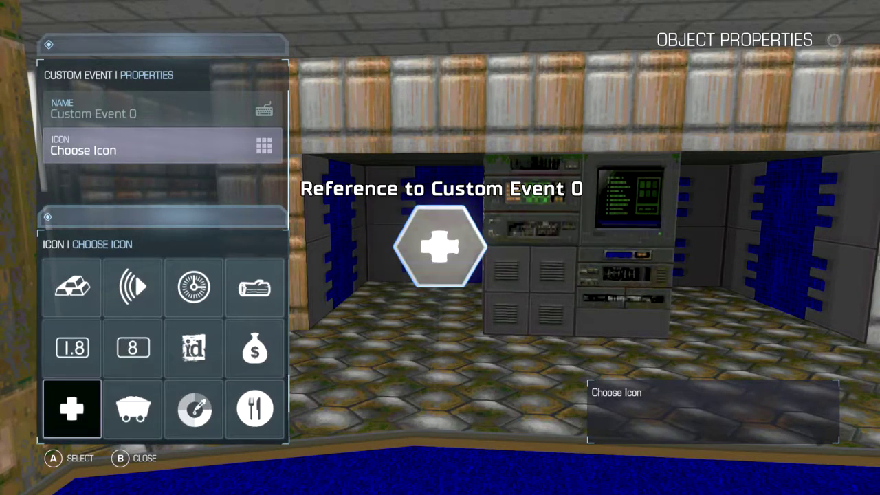
key(Up)
key(Right)
key(Right)
key(Right)
key(Down)
key(Down)
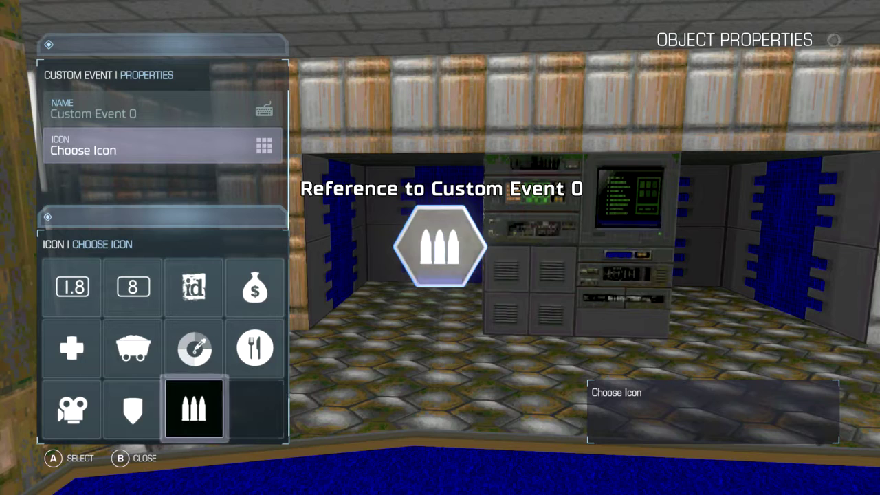
- Set the Custom Event's icon to the DOOM logo and close its properties
key(Left)
key(Up)
key(Up)
key(Up)
key(Up)
key(Up)
key(Right)
key(Right)
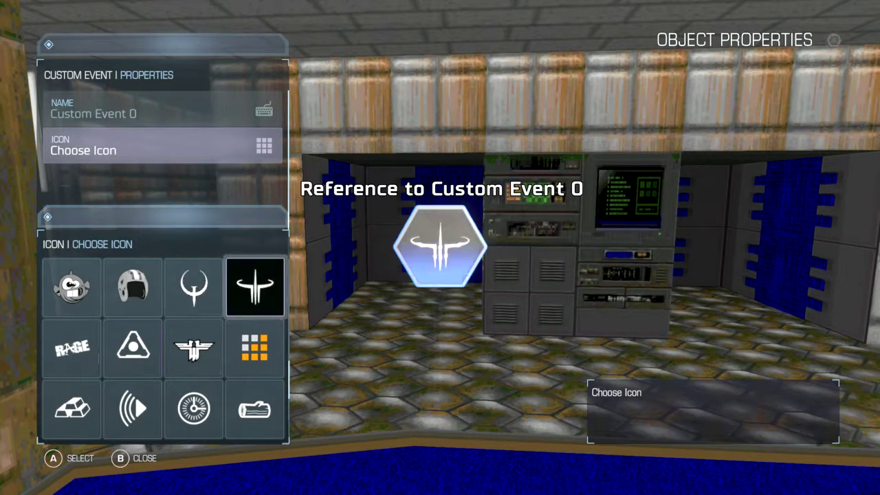
key(Up)
key(Return)
key(Return)
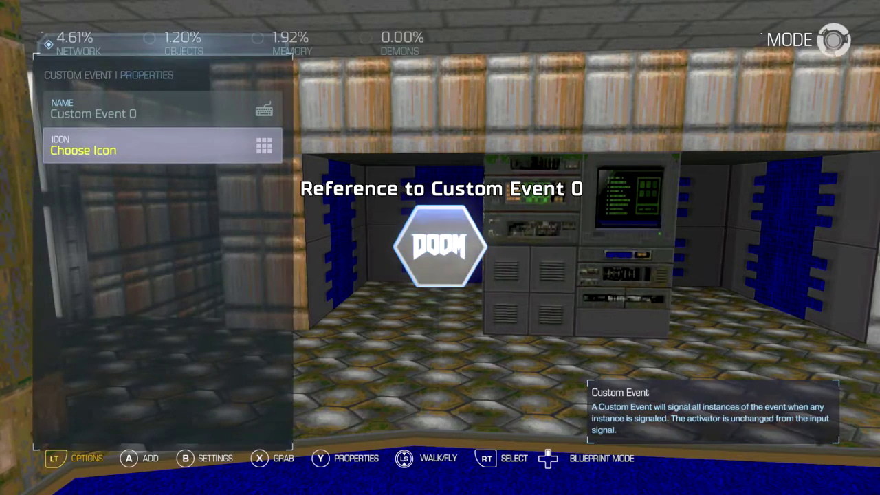
- Start a logic connection from the Custom Event's On Signaled output
key(Return)
key(Down)
key(Return)
key(Return)
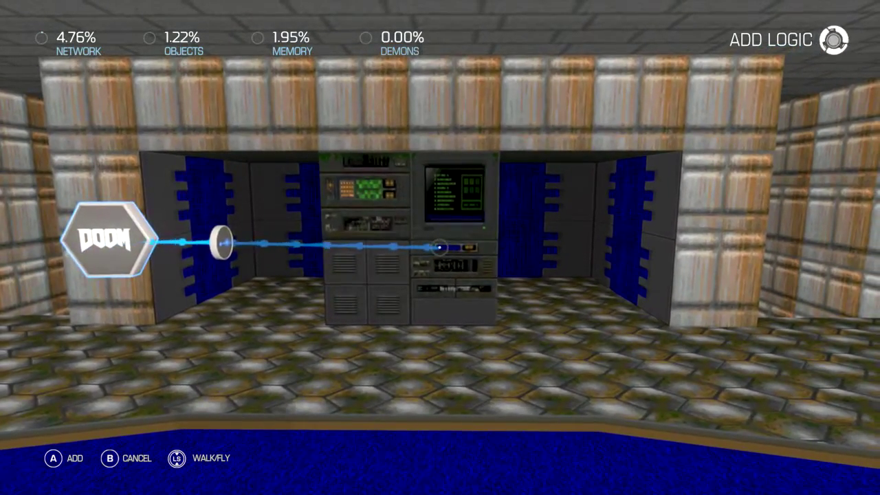
- Add a 2D Speaker at the end of the logic connection, using Play as its input
key(Return)
key(q)
key(q)
key(q)
key(q)
key(q)
key(q)
key(q)
key(q)
key(q)
key(q)
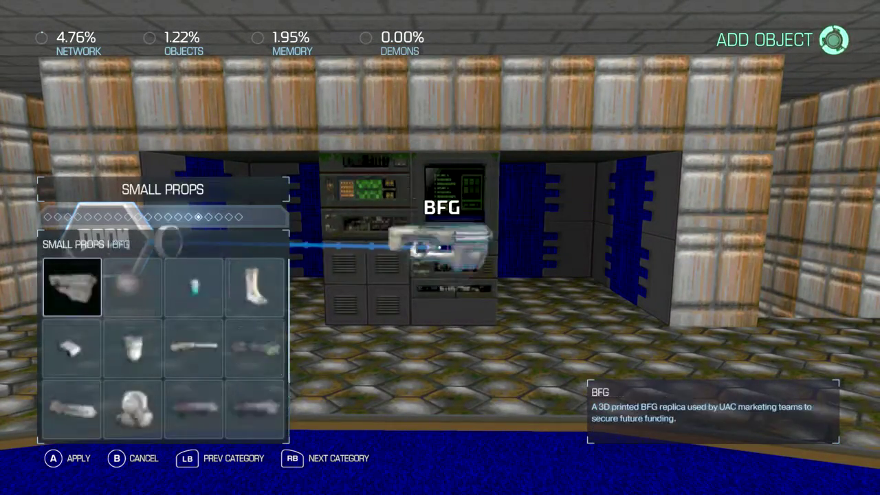
key(e)
key(e)
key(e)
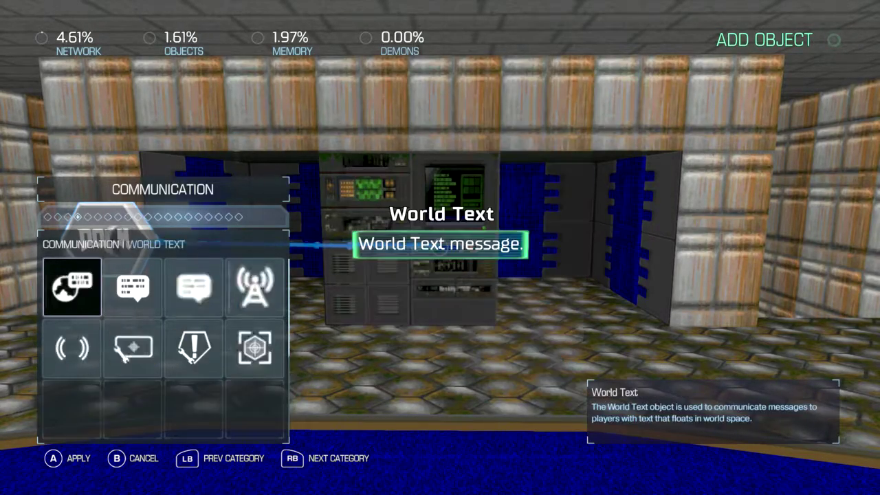
key(Return)
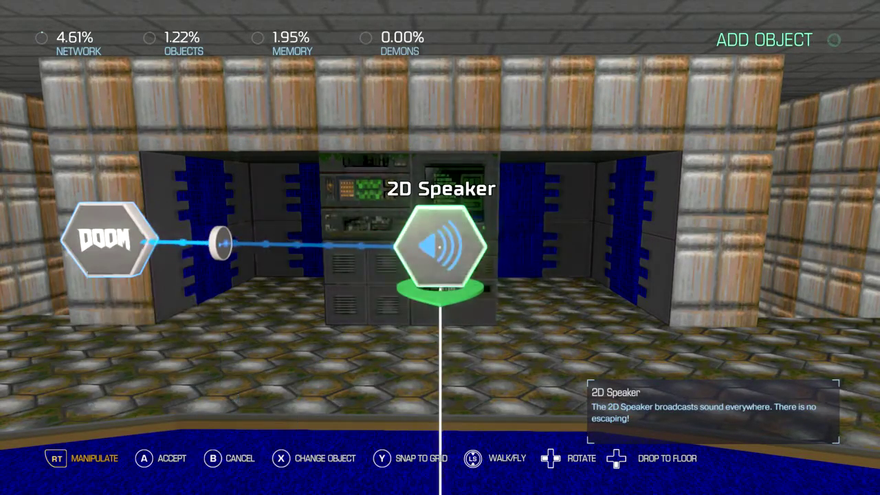
key(Return)
key(Return)
- Open the 2D Speaker's sound choices and show the Classic SFX category
key(y)
key(Down)
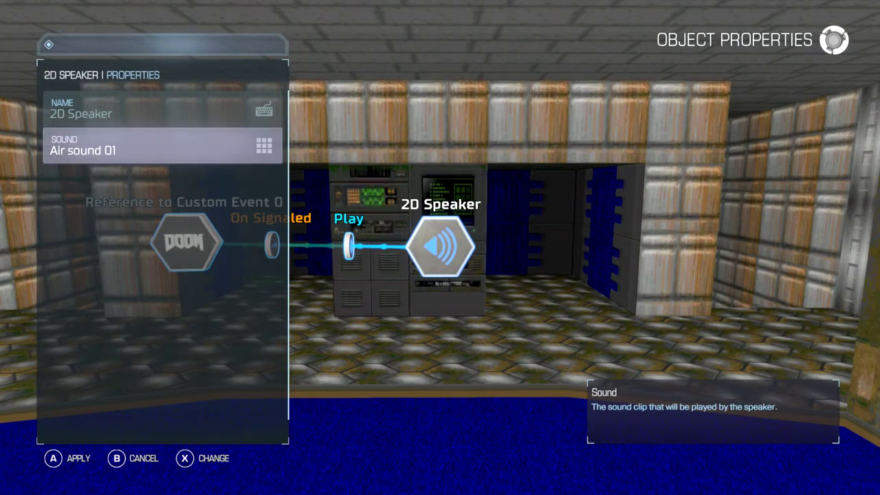
key(Return)
key(e)
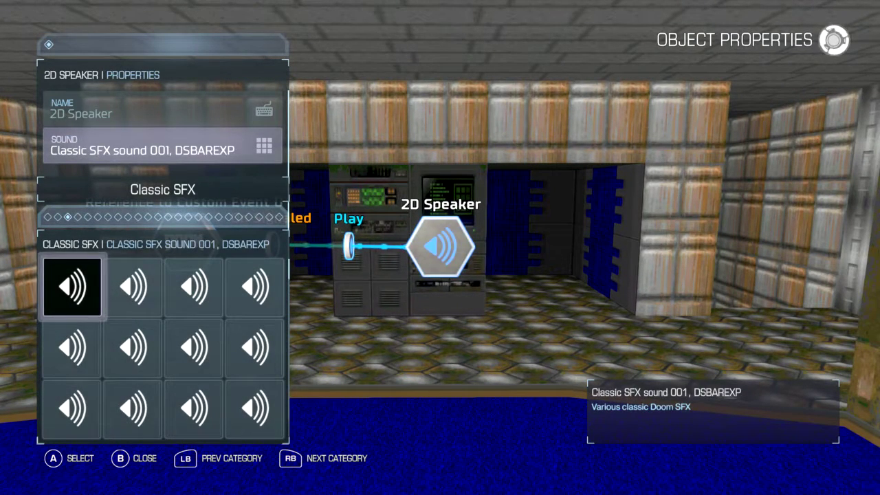
- Set the 2D Speaker's sound to Classic SFX sound 040, DSITEMUP, and close its properties
key(Right)
key(Right)
key(Right)
key(Down)
key(Left)
key(Left)
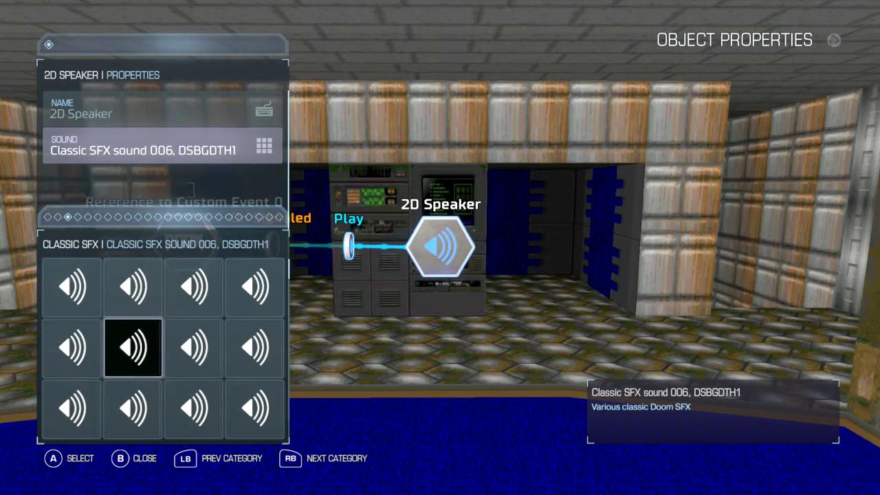
key(Down)
key(Left)
key(Right)
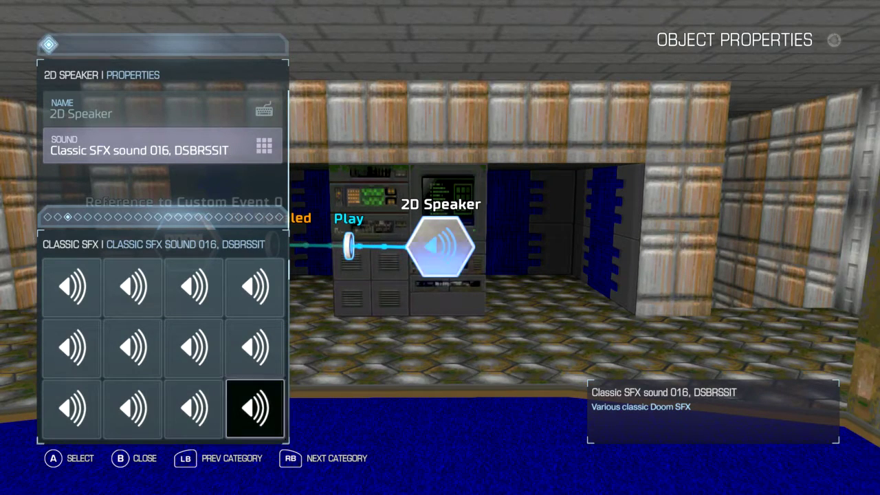
key(Down)
key(Left)
key(Right)
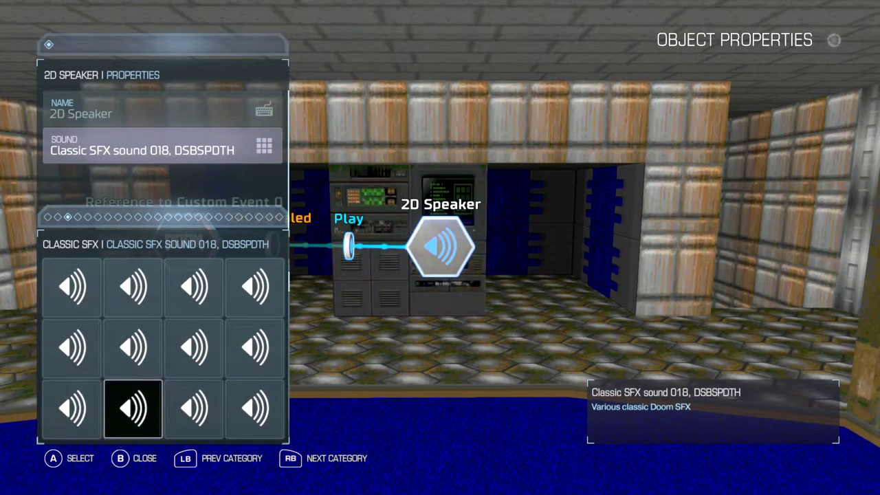
key(Right)
key(Left)
key(Left)
key(Left)
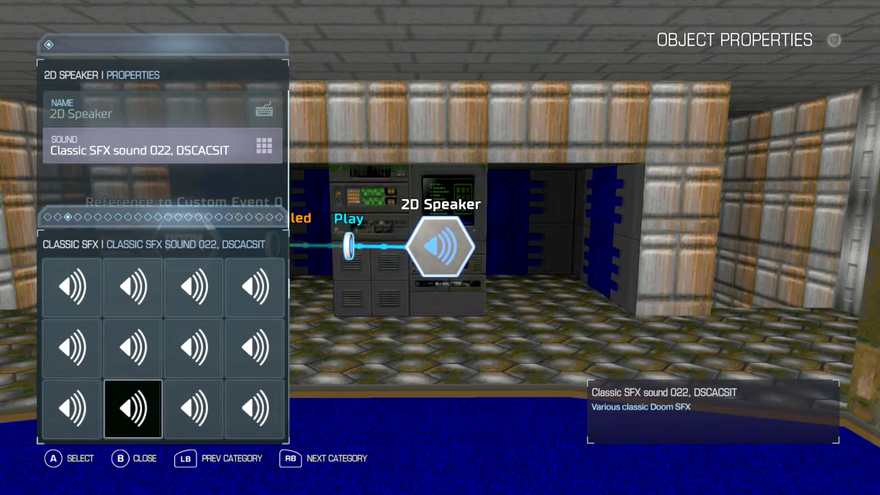
key(Right)
key(Right)
key(Right)
key(Right)
key(Right)
key(Right)
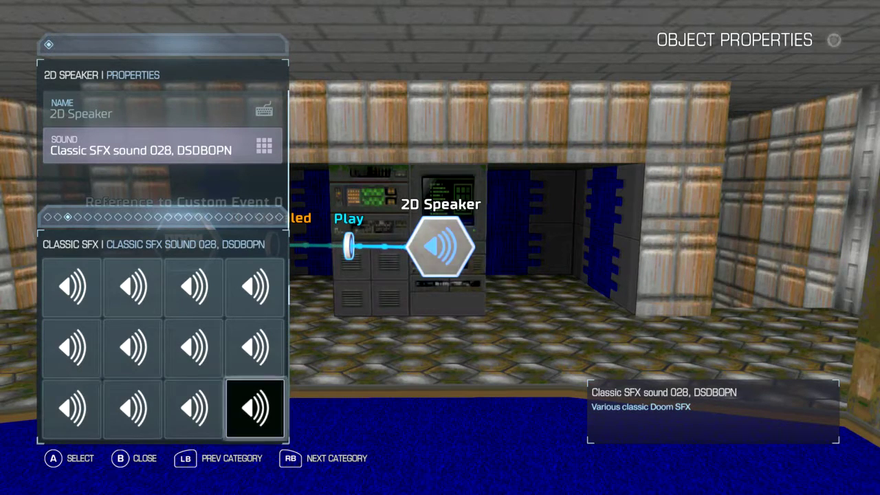
key(Left)
key(Left)
key(Down)
key(Right)
key(Right)
key(Right)
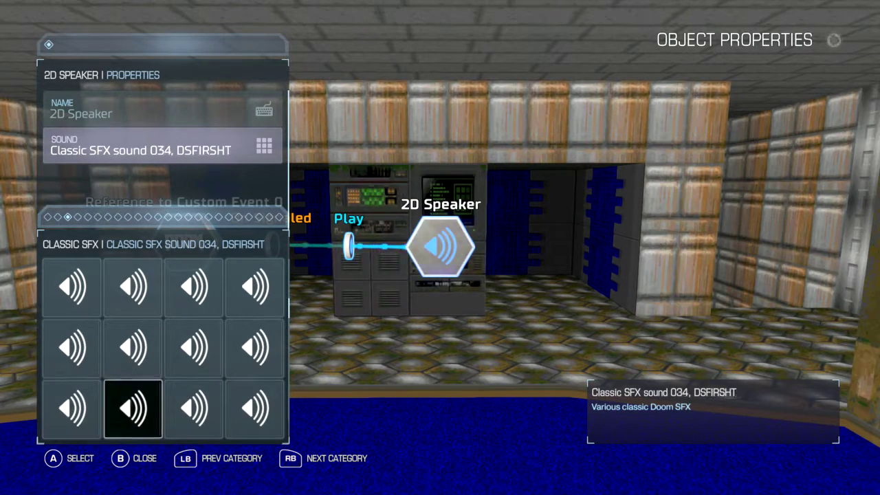
key(Left)
key(Right)
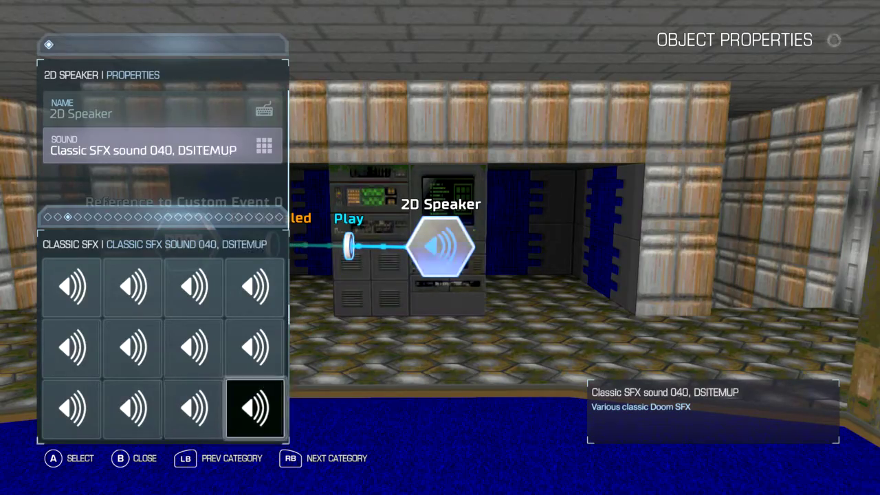
key(Return)
key(Return)
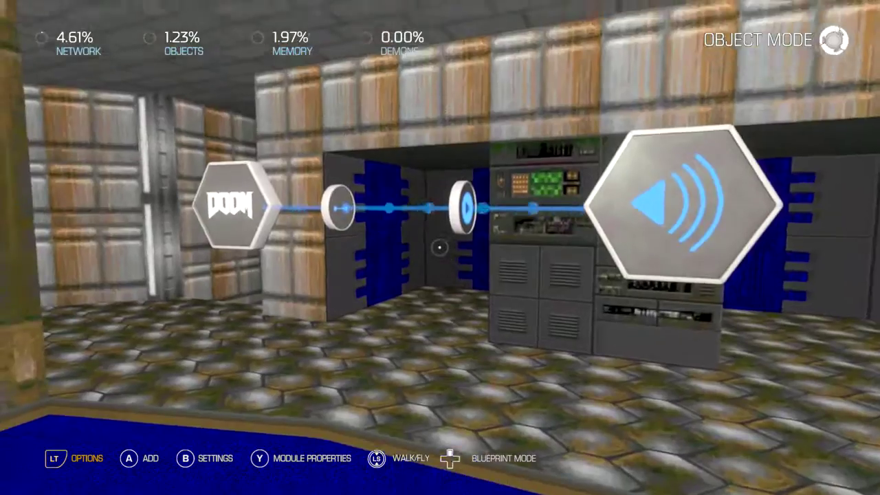
- Set the Volume Modifier of the 2D Speaker's Play input to 20 and close its properties
key(y)
key(Down)
key(Down)
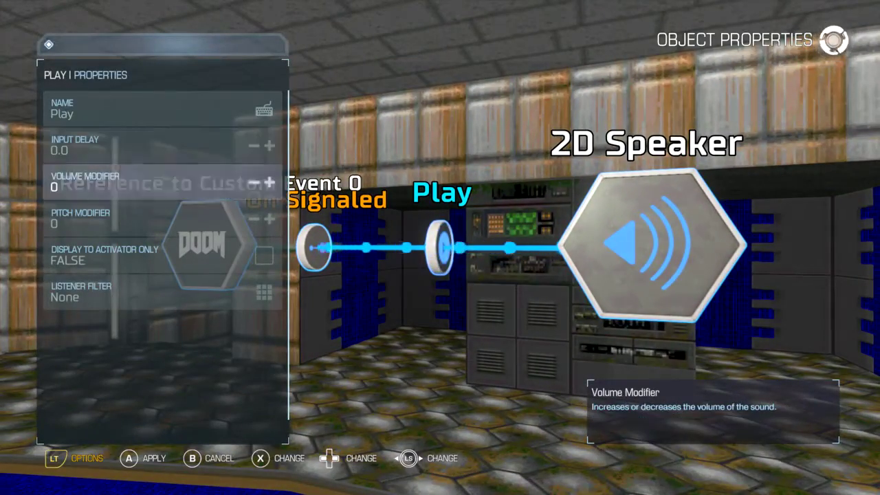
key(Escape)
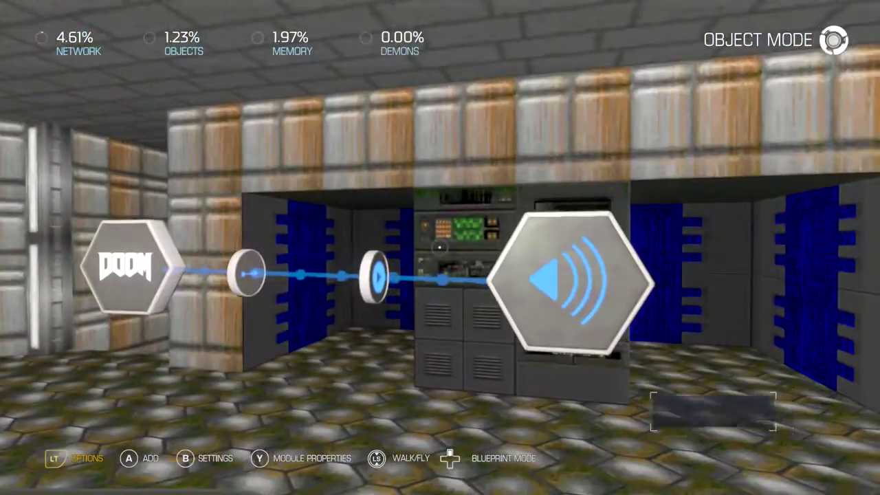
key(y)
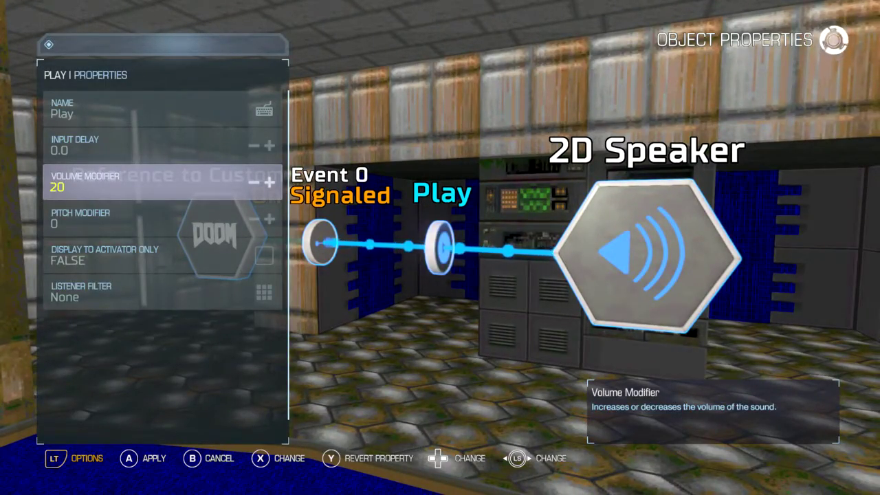
key(Escape)
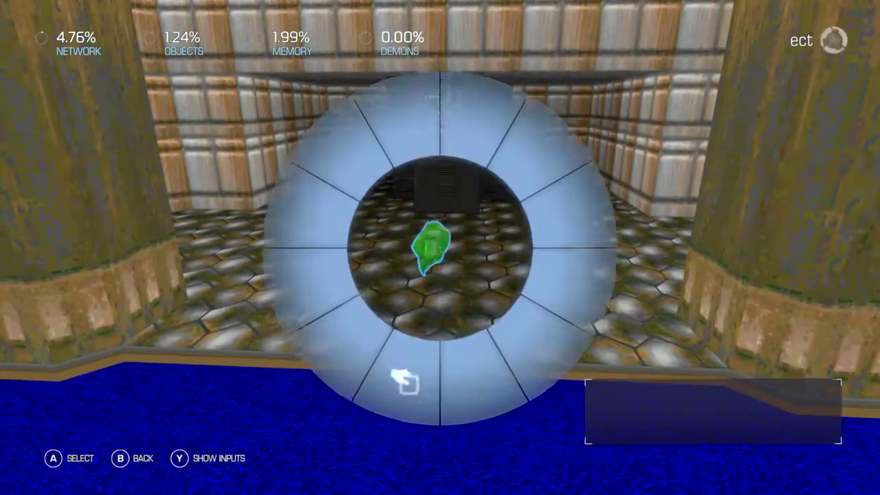
- Connect the Armor Suit's On Picked Up output to a new reference to the DOOM-logo Custom Event, using Signal as its input
key(Return)
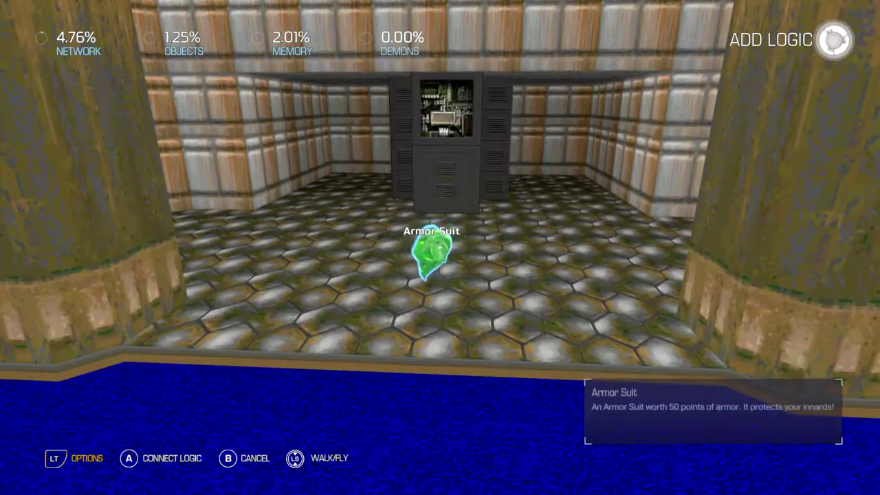
key(Return)
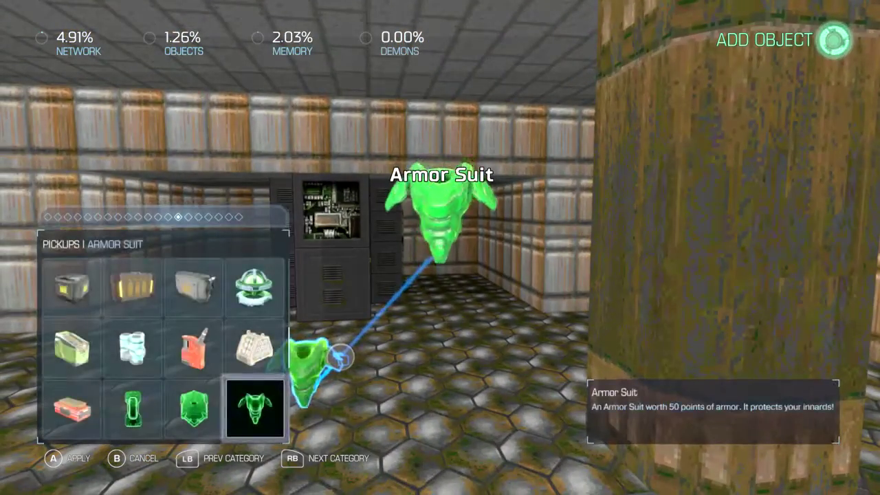
key(e)
key(e)
key(e)
key(Down)
key(Return)
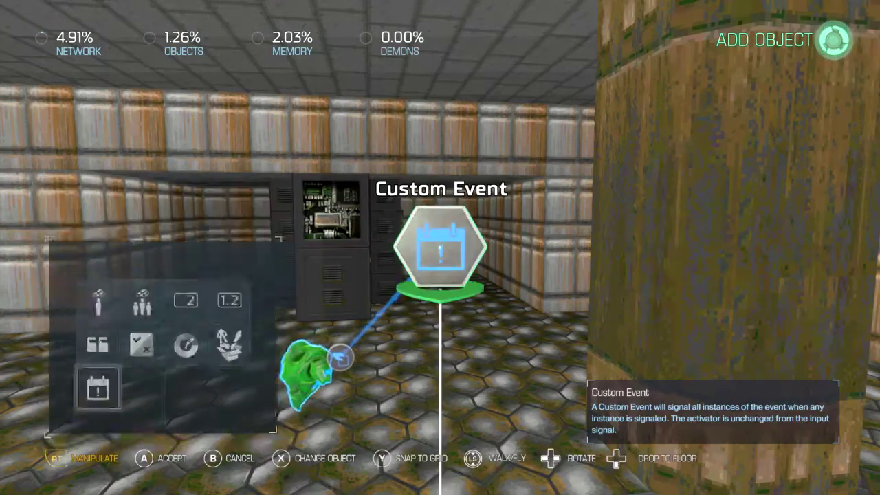
key(Return)
key(Return)
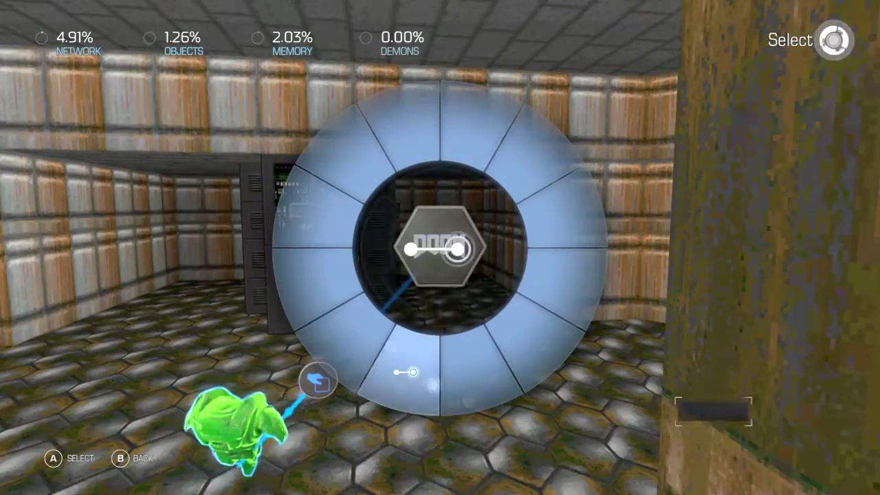
key(Return)
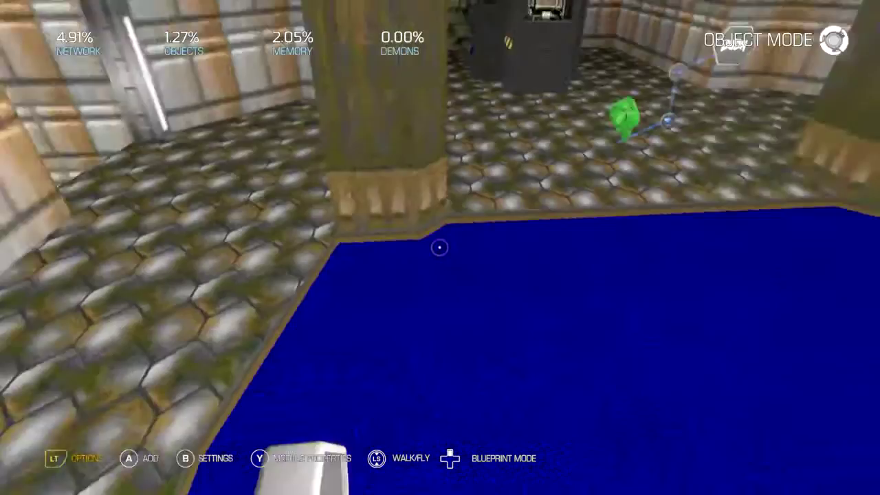
- Place a Player Start on the blue floor facing the pillars
key(Return)
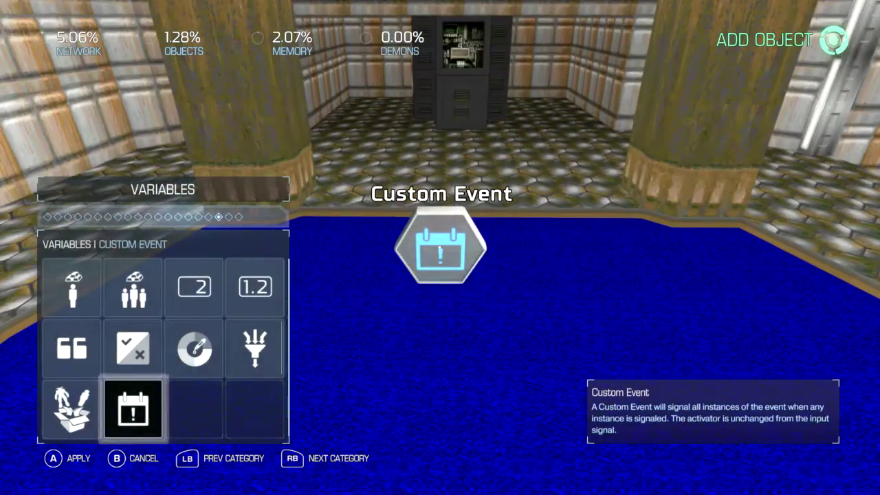
key(q)
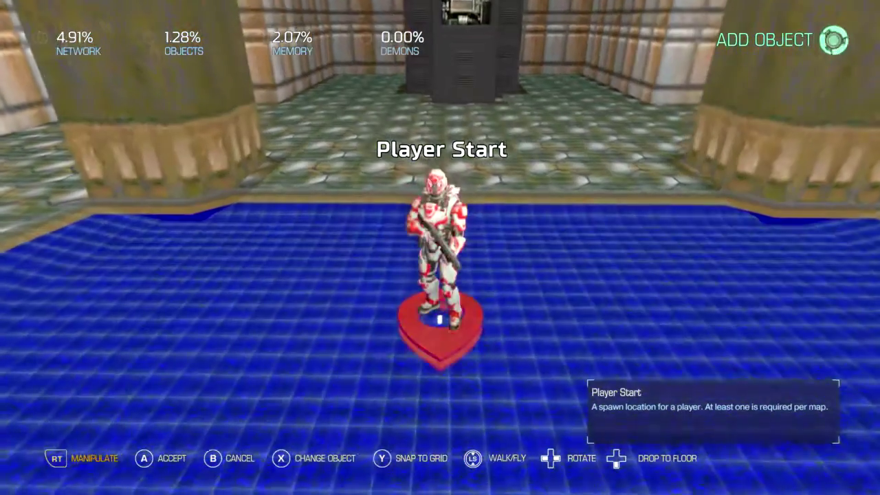
key(a)
- Play-test the map by picking up the Armor Suit, and return to the editor
key(Escape)
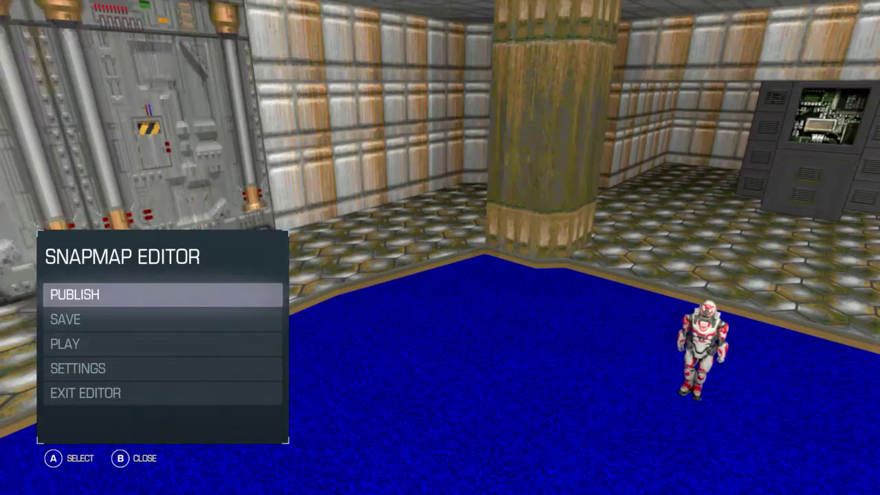
key(Down)
key(Down)
key(Return)
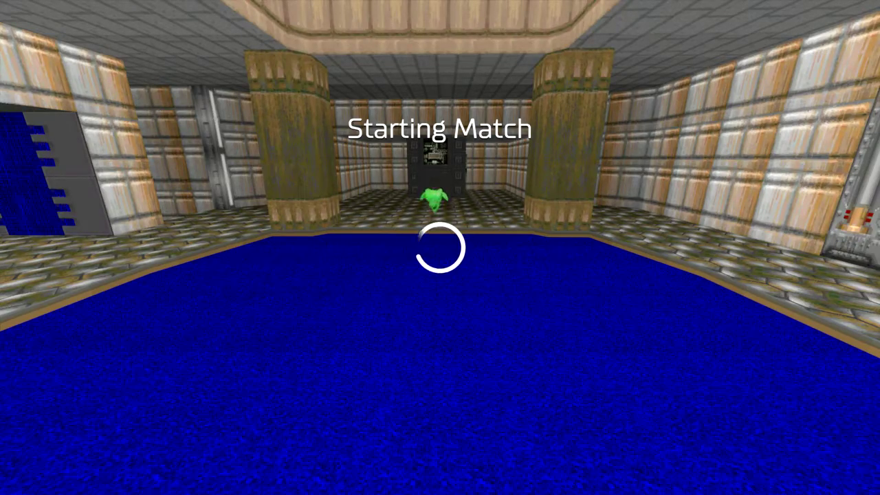
key(w)
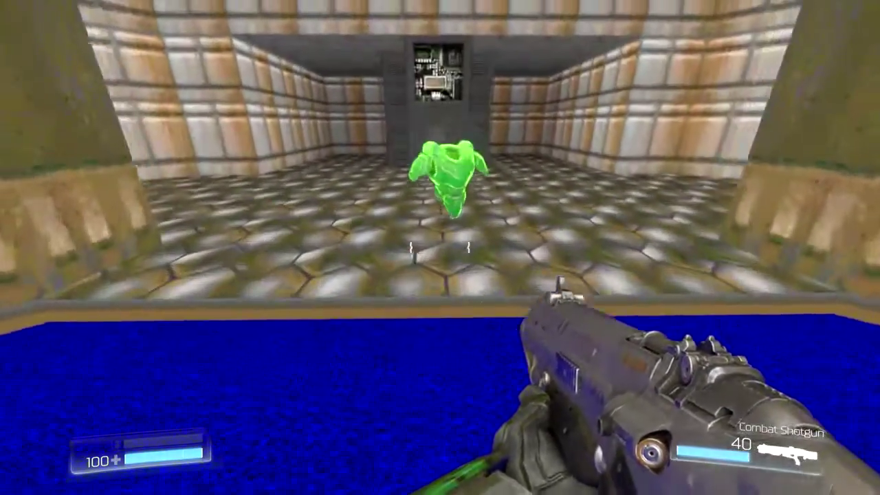
key(w)
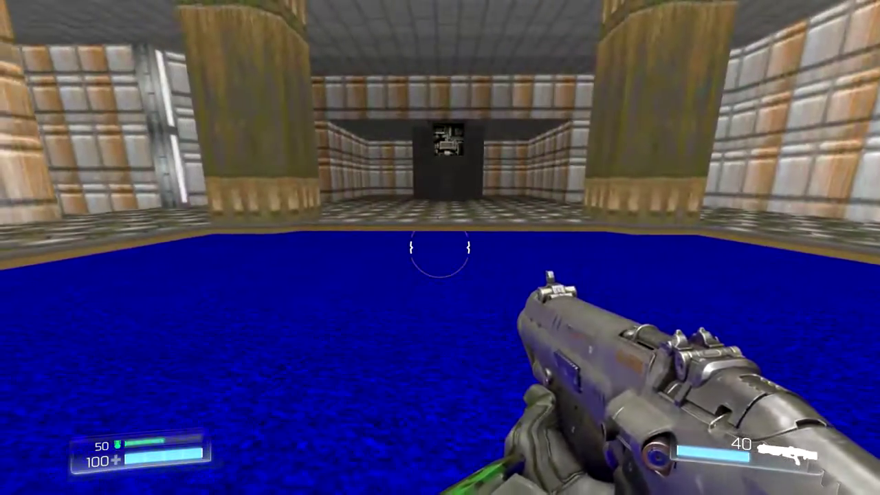
key(Escape)
key(Down)
key(Return)
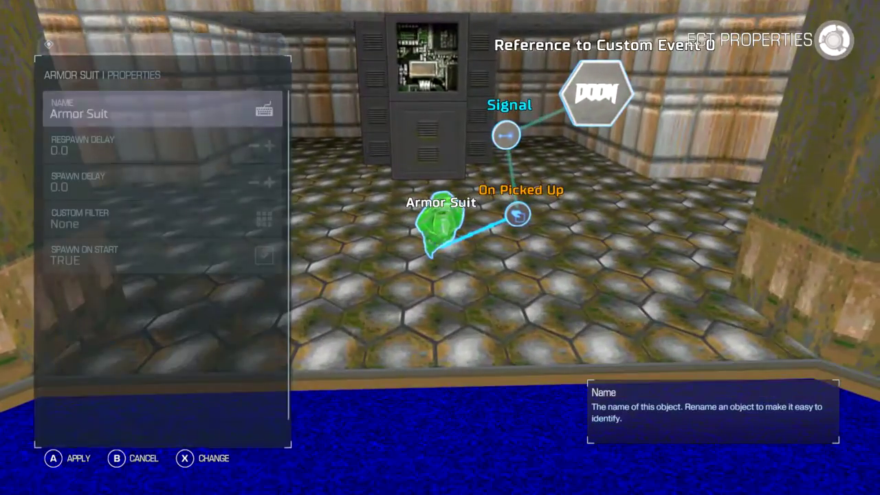
- Play-test the map again to check repeated Armor Suit pickups, and return to the editor
key(Escape)
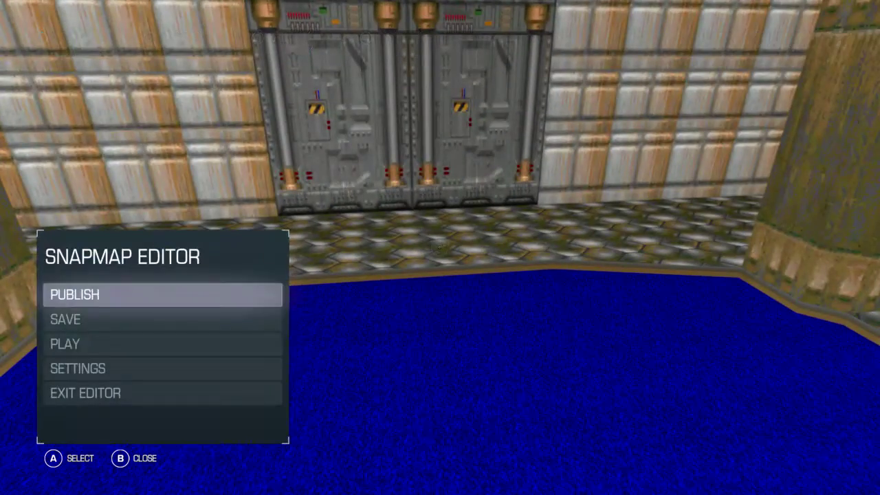
key(Down)
key(Down)
key(Return)
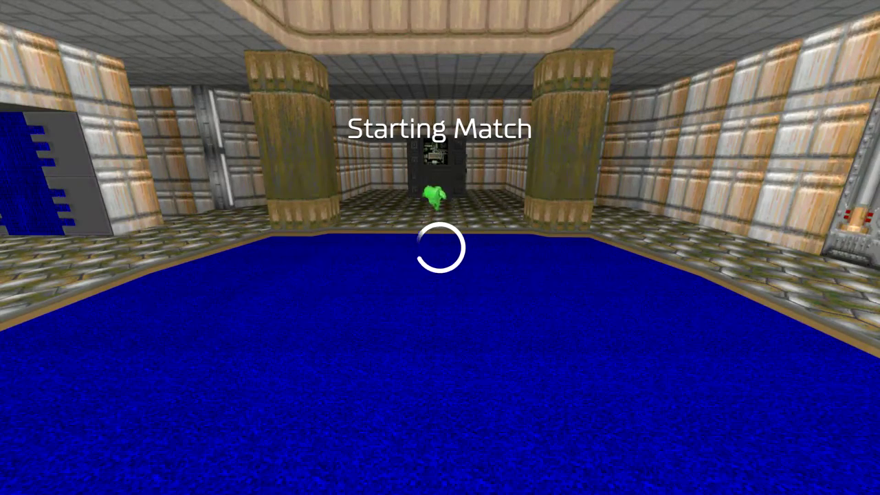
key(w)
key(w)
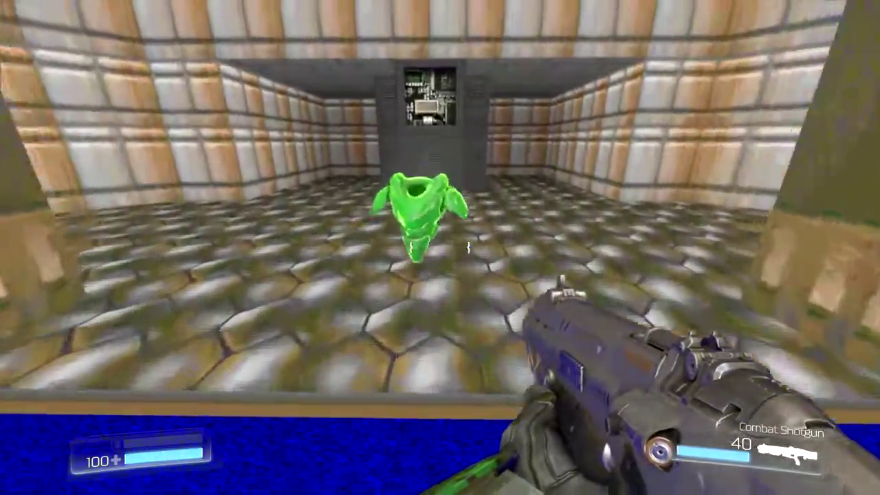
key(w)
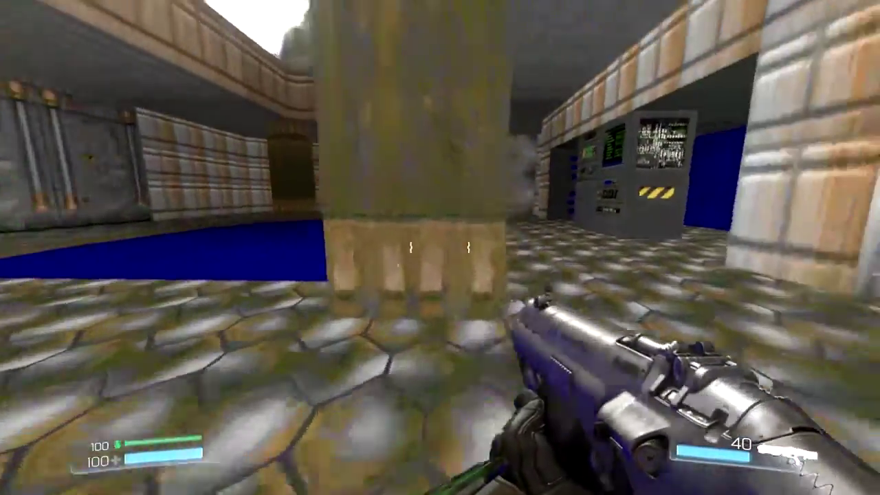
key(s)
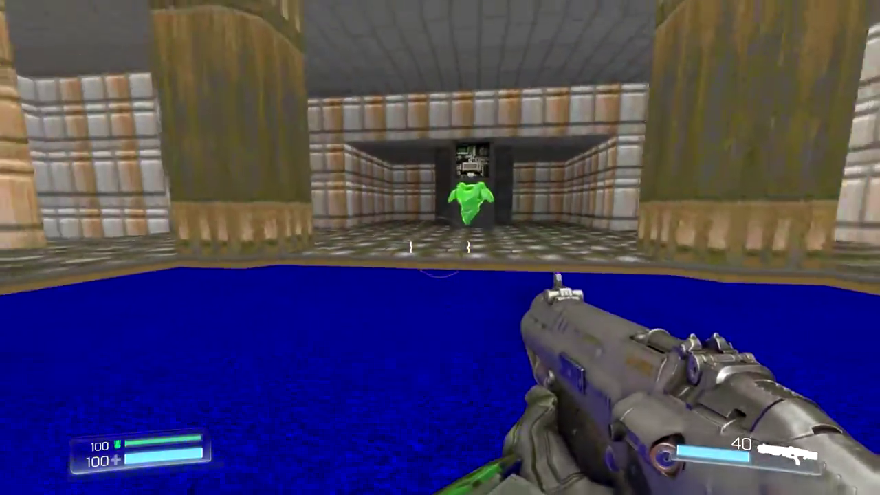
key(Escape)
key(Down)
key(Return)
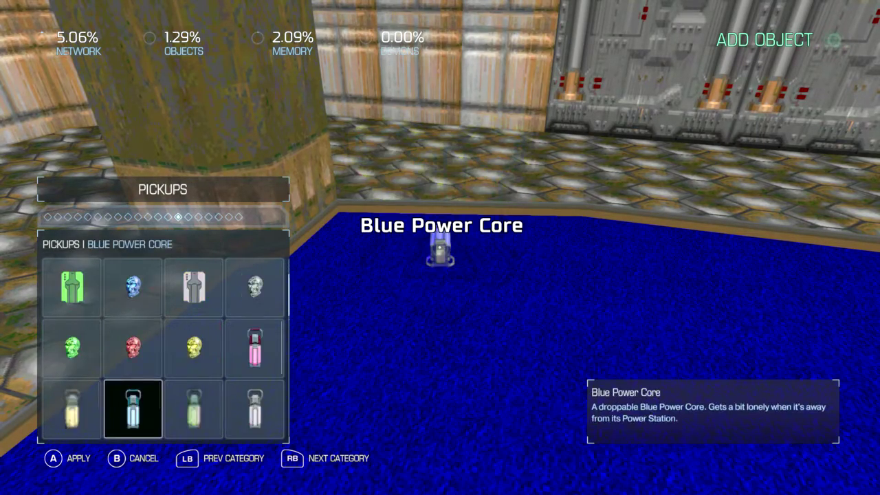
- Add an Ammo: Shell pickup on the blue floor near the pillar
key(Down)
key(Up)
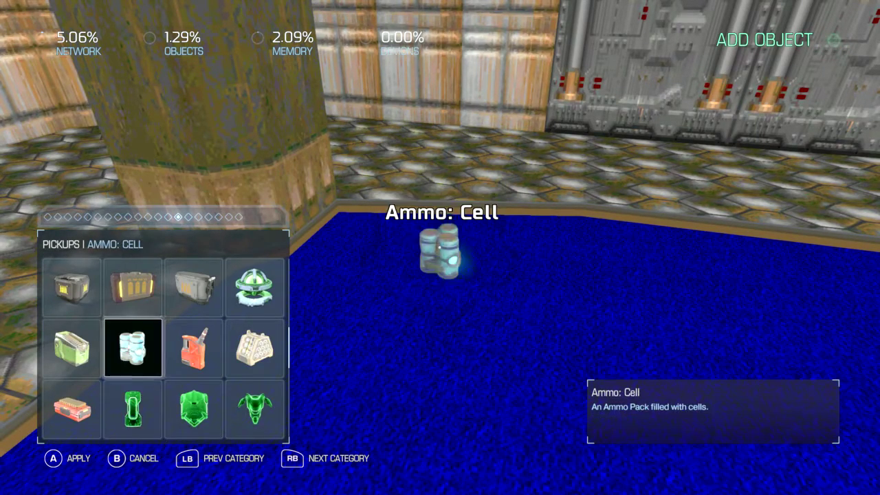
key(Down)
key(Down)
key(Down)
key(Up)
key(Up)
key(Left)
key(Return)
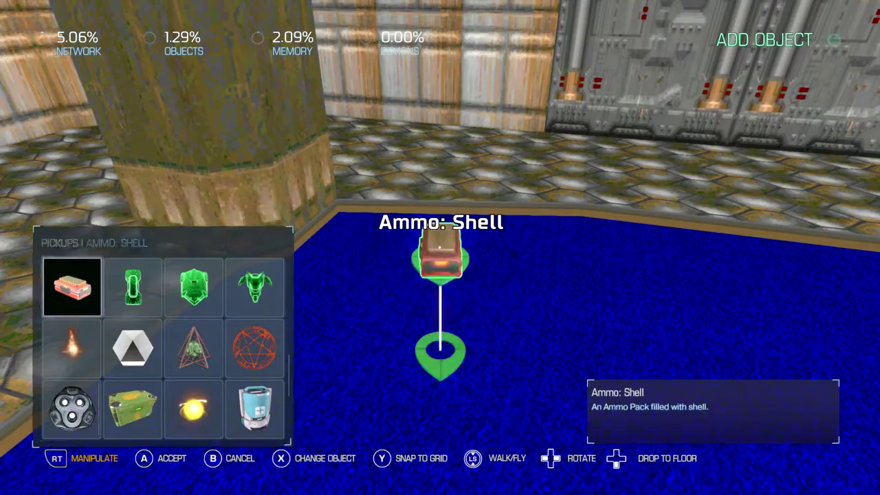
key(Return)
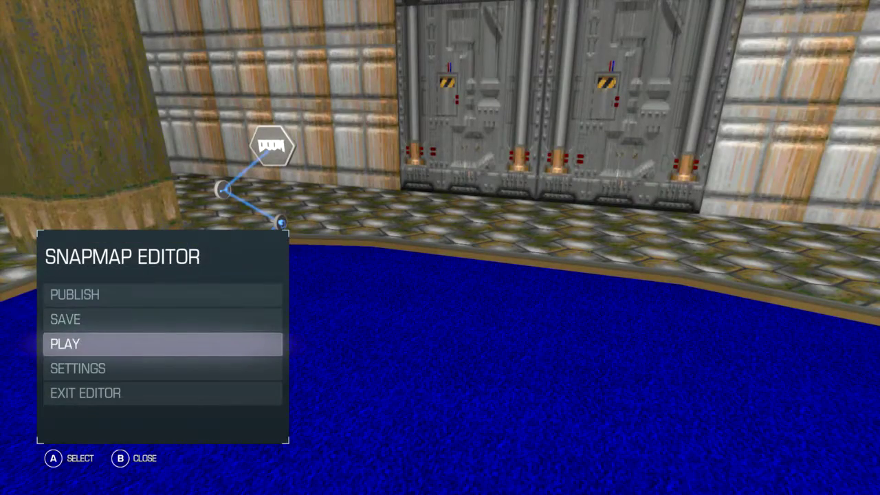
- Start another play-test of the map and walk to the Ammo: Shell pickup
key(Return)
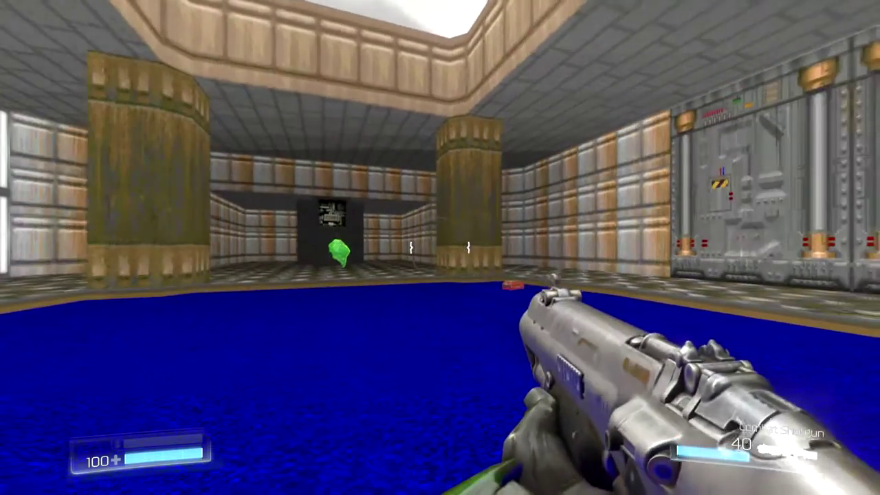
click(440, 247)
key(w)
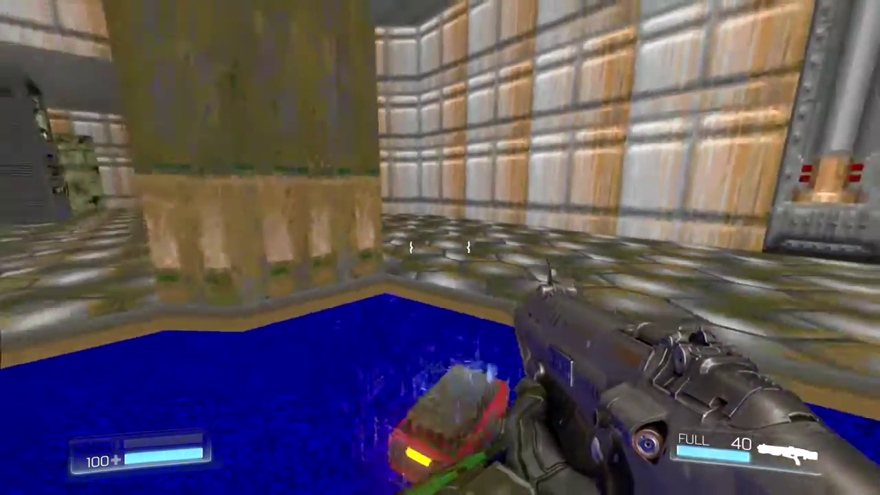
- Walk back and forth over the Ammo: Shell pickup in the play-test, and return to the SnapMap editor
key(s)
key(w)
key(s)
key(w)
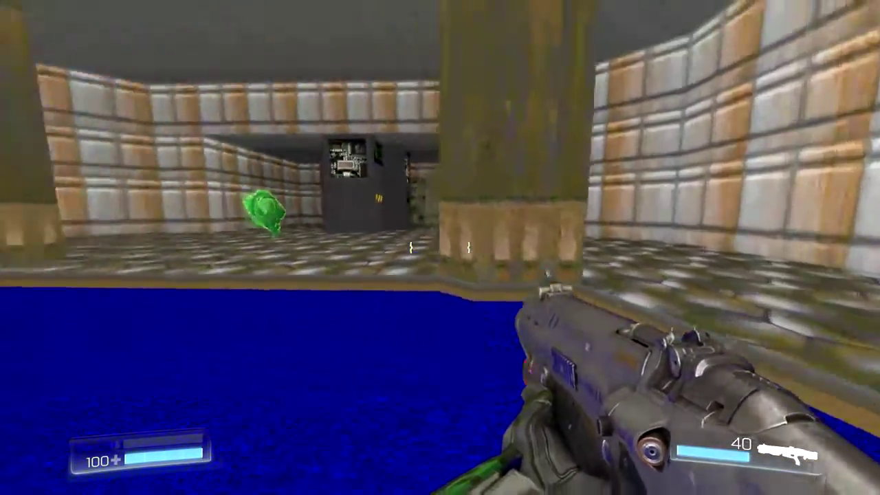
key(w)
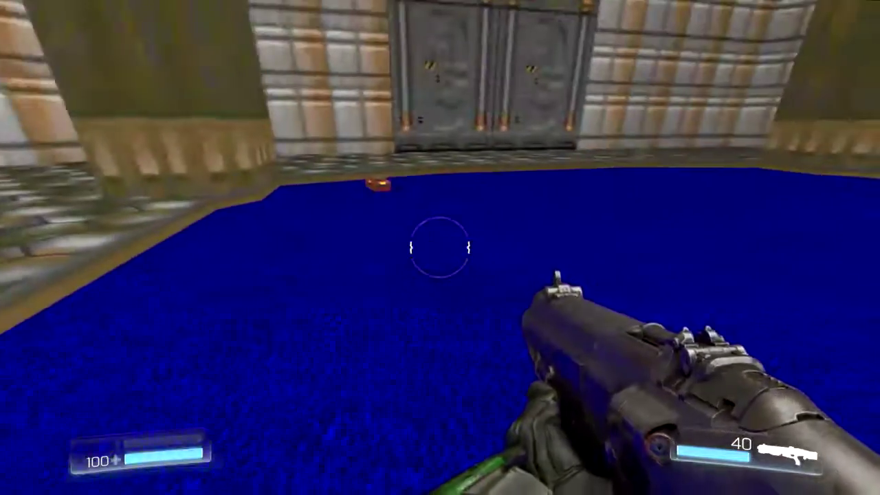
key(Escape)
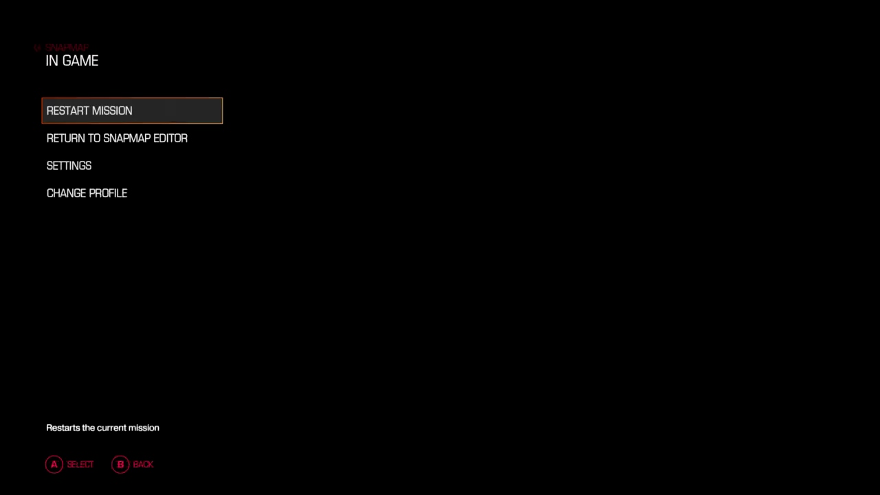
key(Down)
key(Return)
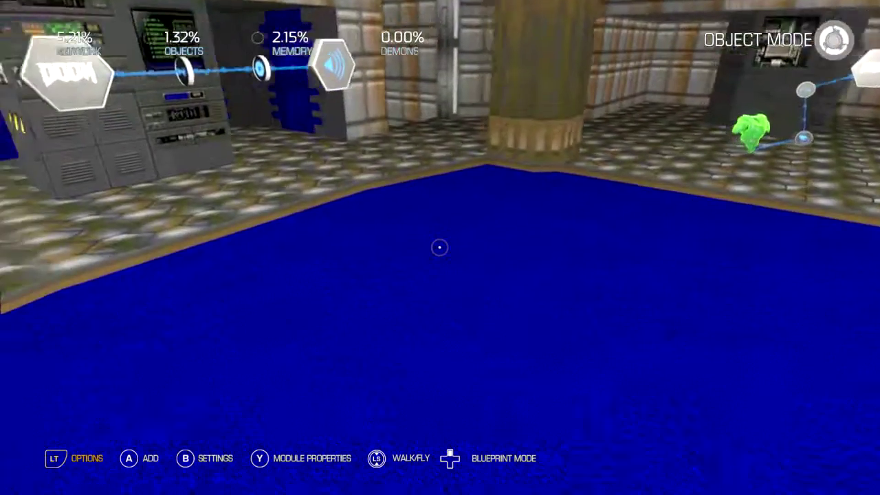
- Add a Chaingun weapon pickup on the blue floor
key(a)
key(RB)
key(RB)
key(Right)
key(Right)
key(Down)
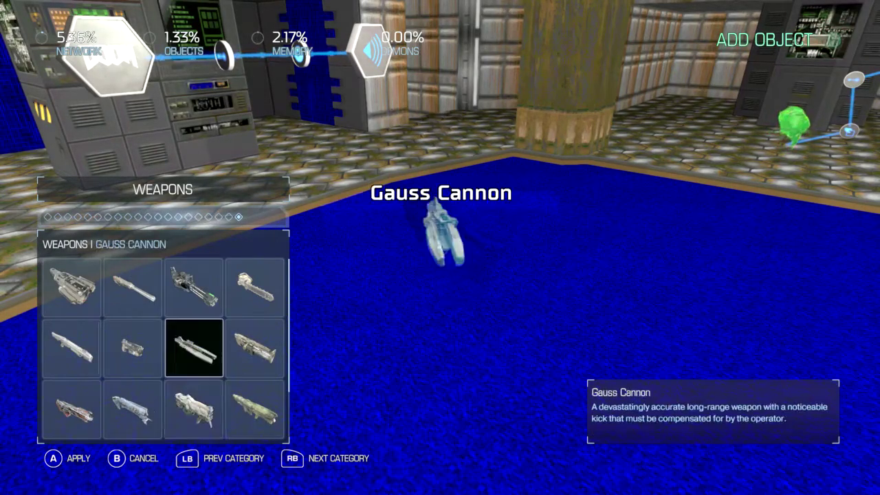
key(Down)
key(Up)
key(Up)
key(a)
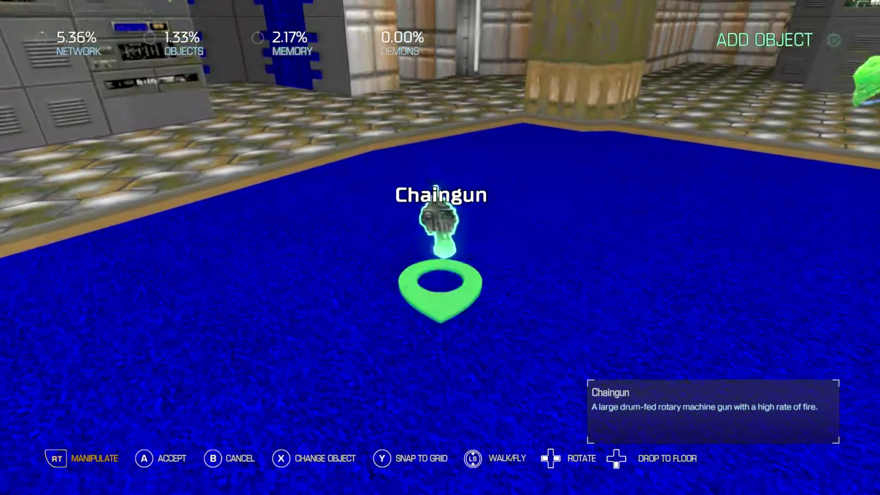
key(a)
- Connect the Chaingun's On Picked Up output to the Signal input of the DOOM custom event
key(x)
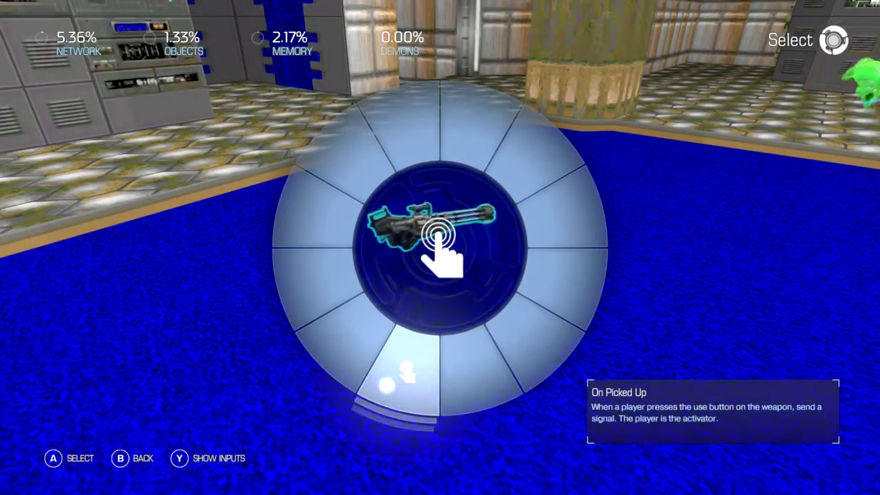
key(a)
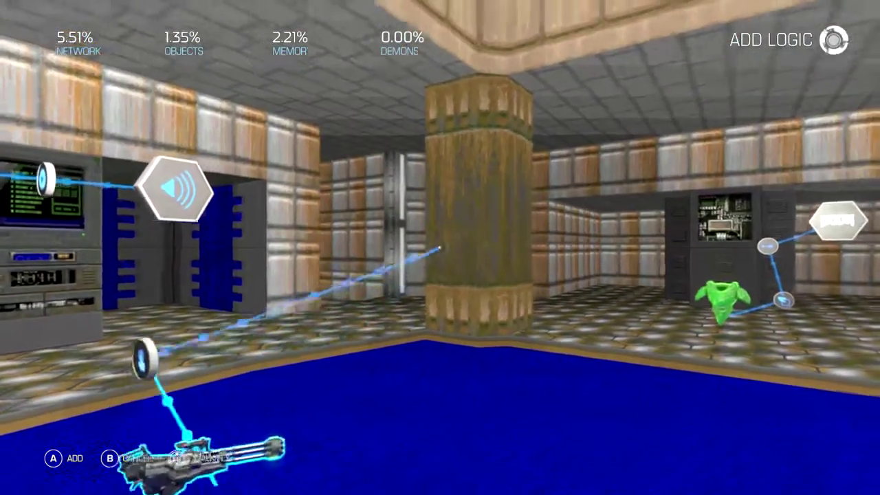
key(a)
key(Page_Up)
key(Page_Up)
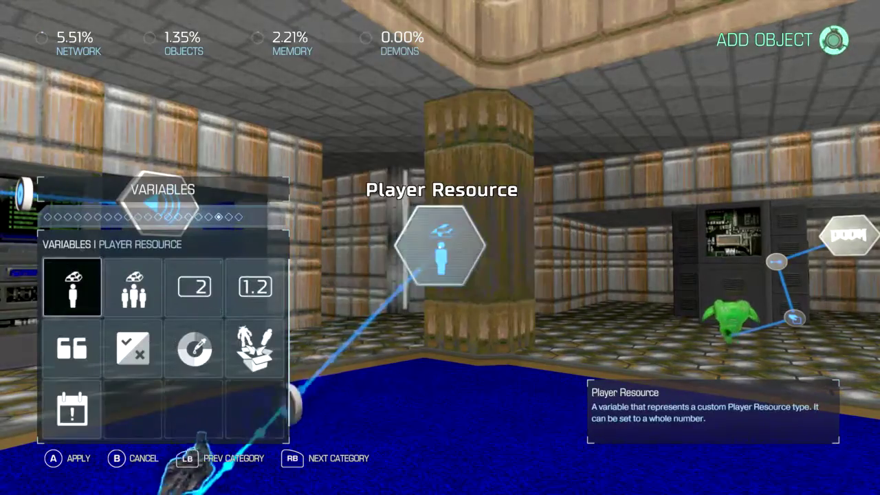
key(Down)
key(Down)
key(a)
key(a)
key(Right)
key(a)
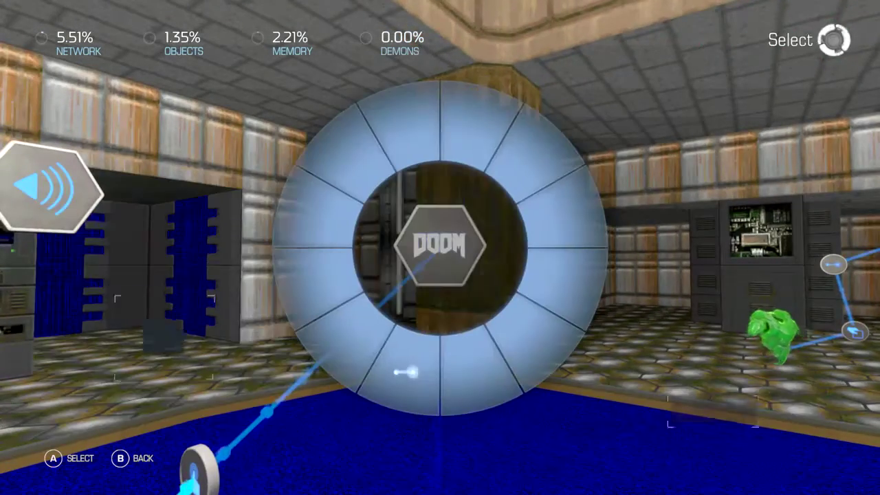
key(a)
- Set the Chaingun's Respawn Delay to 0.1 and change its On Spawn and On Drop Pick Up Types
key(y)
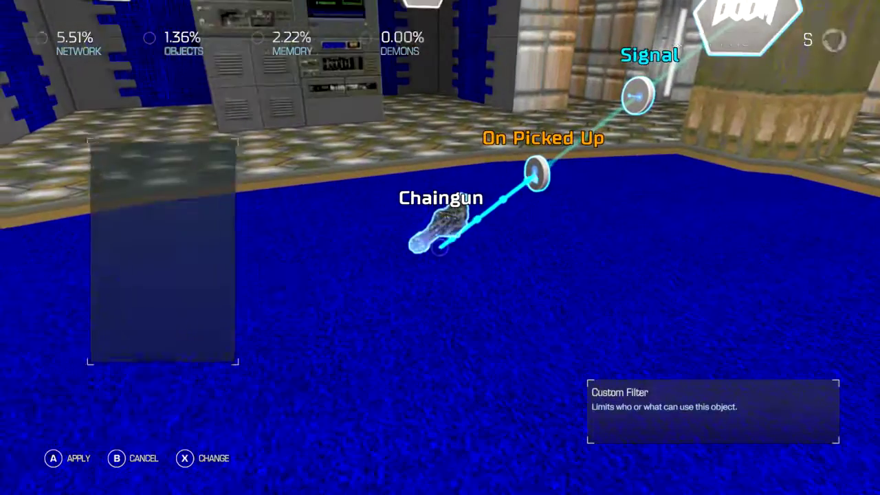
key(Down)
key(Right)
key(Down)
key(Down)
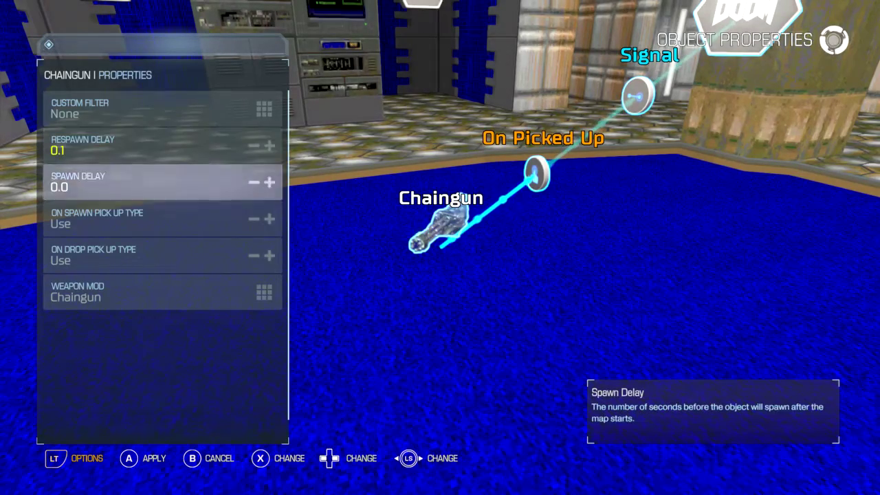
key(Right)
key(Down)
key(Right)
key(a)
- Start a play-test of the map, pick up the Chaingun, and fire it
key(Escape)
key(Down)
key(Down)
key(a)
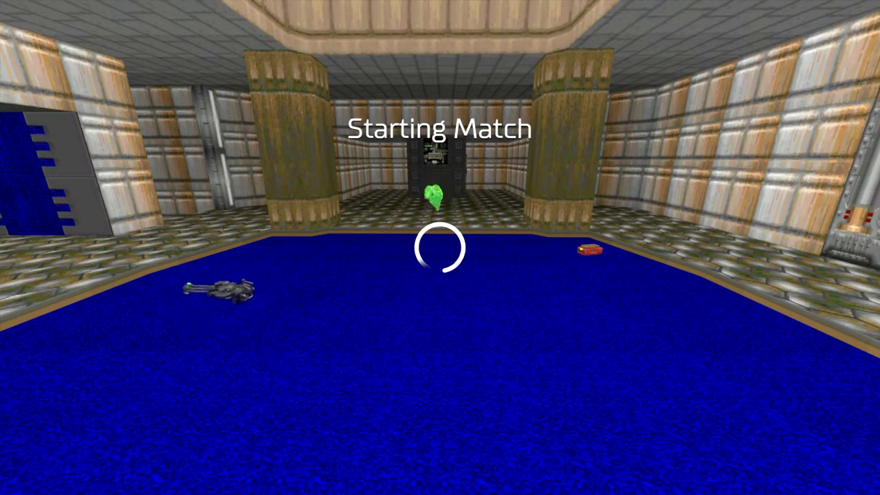
key(w)
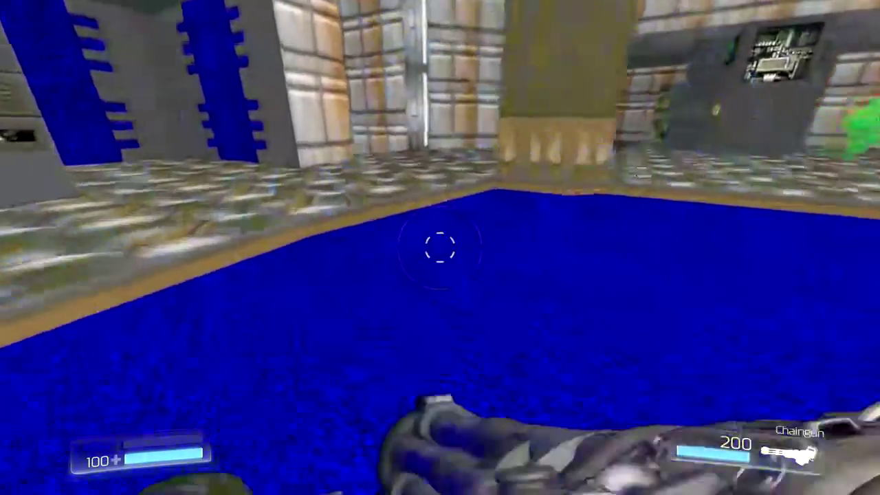
key(w)
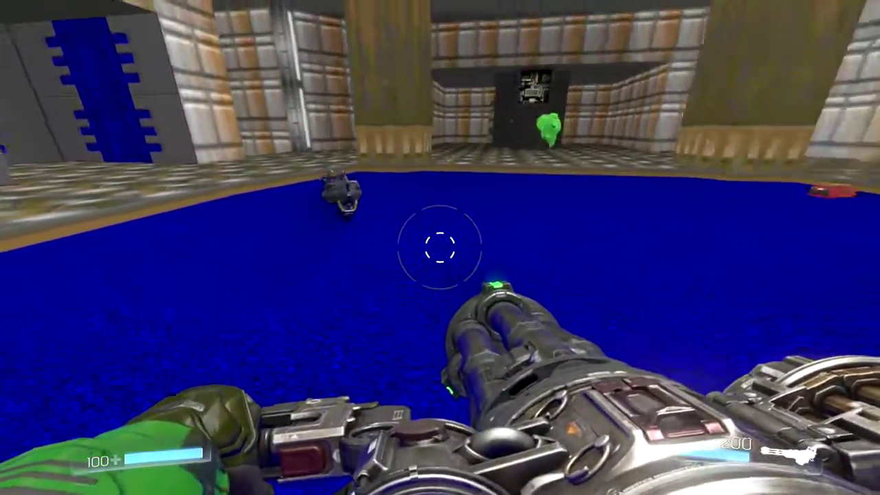
click(440, 248)
click(440, 248)
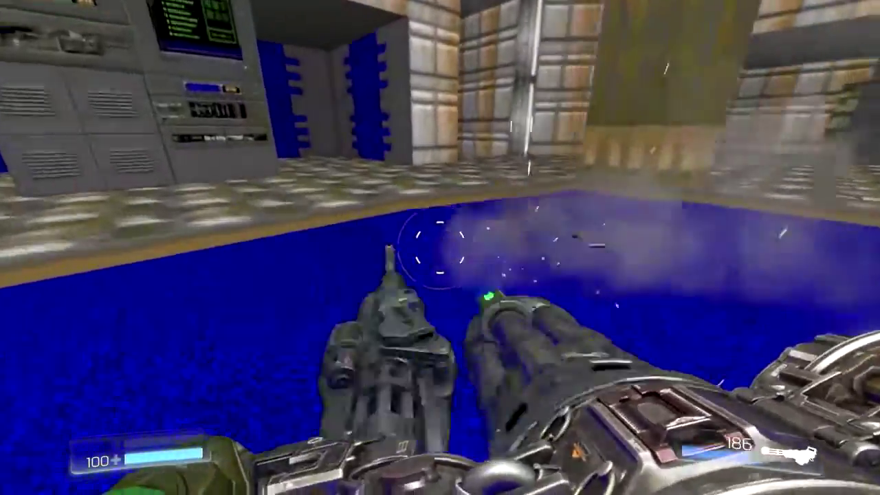
- Switch to the combat shotgun, collect the Armor Suit, and pause the play-test
key(q)
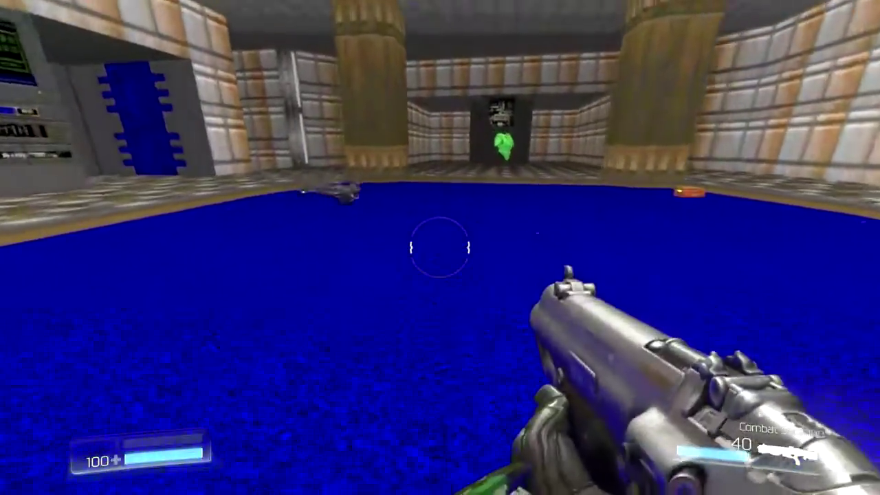
click(440, 247)
key(w)
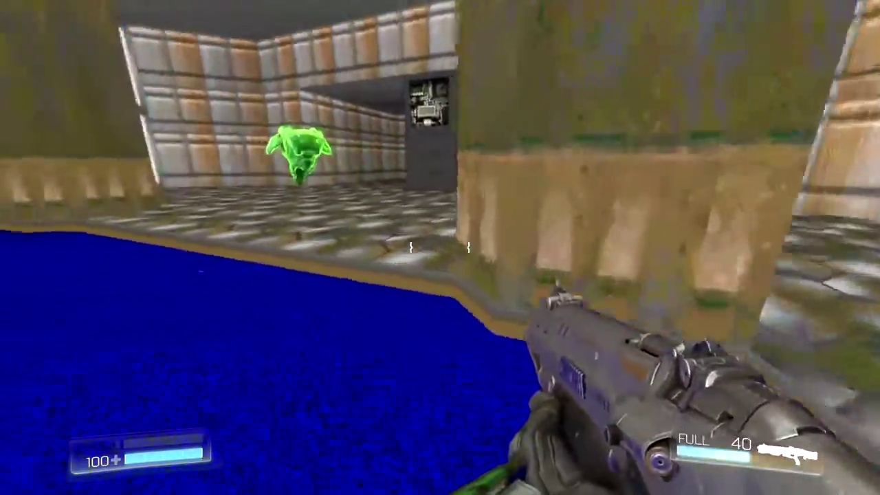
key(d)
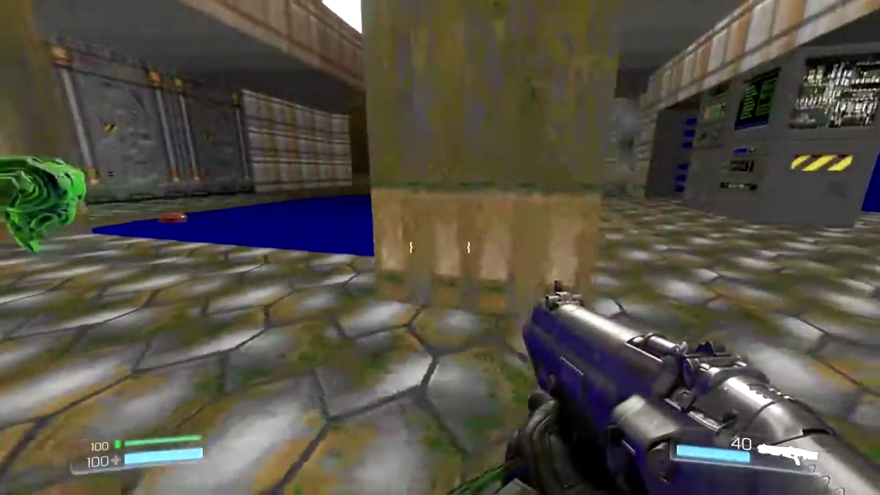
key(d)
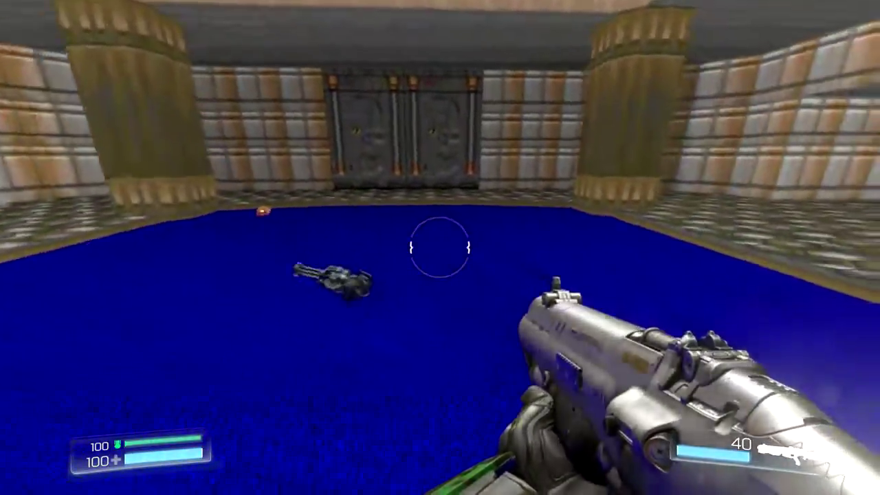
key(Escape)
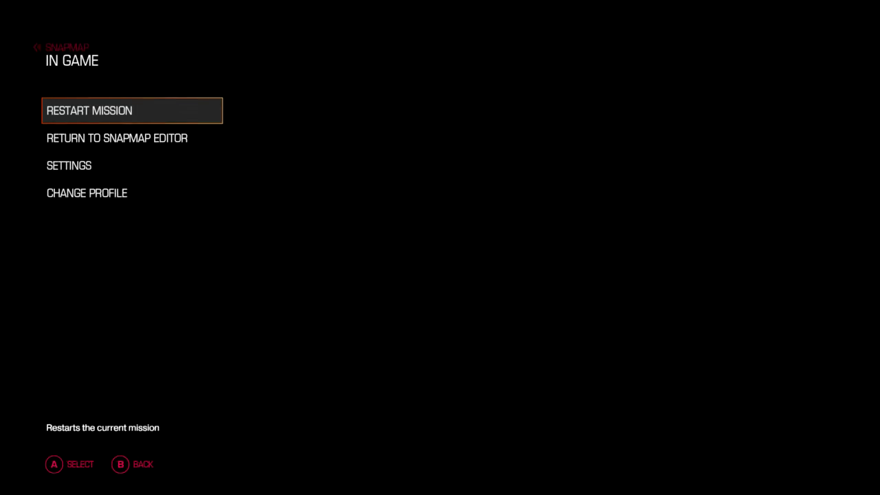